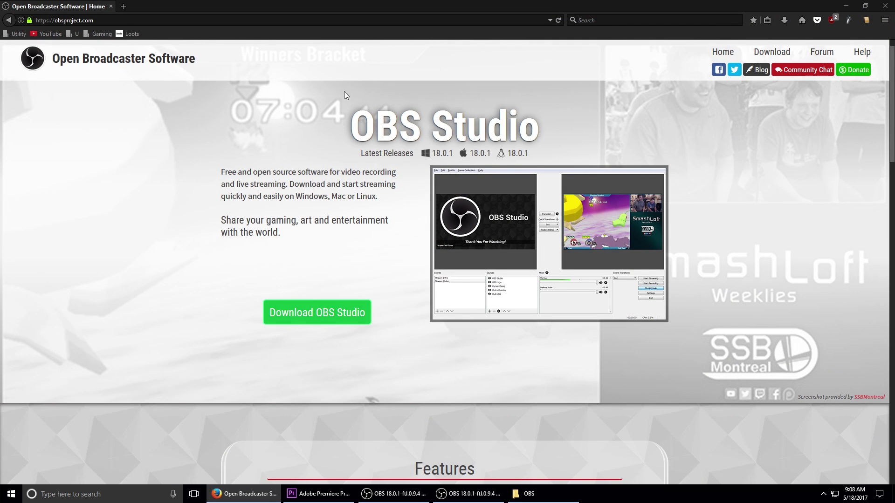
pyautogui.moveTo(338, 123); pyautogui.dragTo(551, 124)
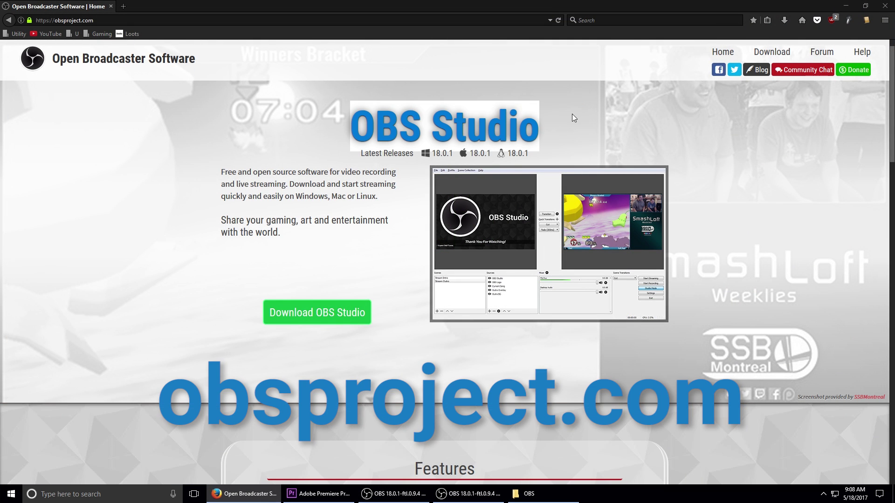
pyautogui.click(351, 132)
pyautogui.moveTo(352, 132); pyautogui.dragTo(561, 143)
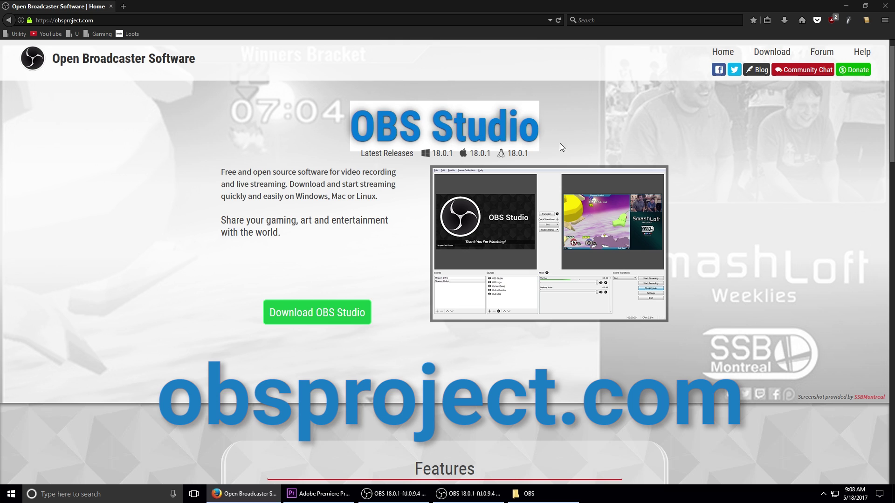
pyautogui.click(291, 133)
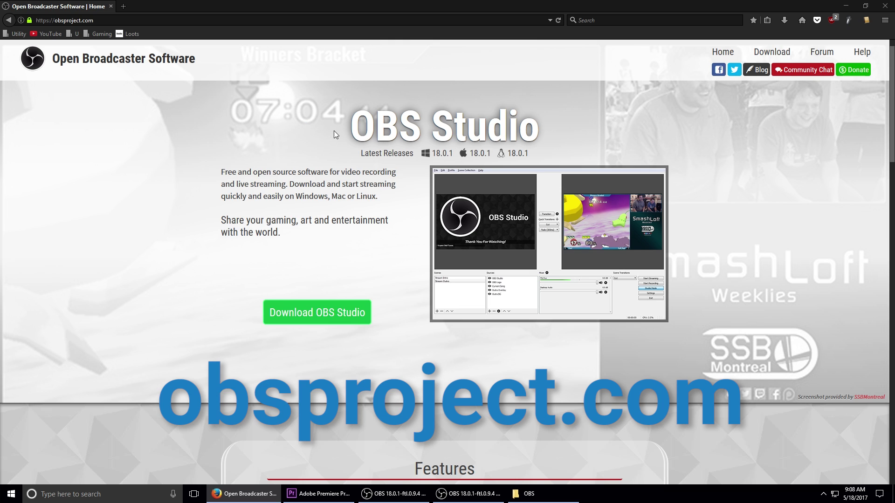
pyautogui.moveTo(334, 130); pyautogui.dragTo(563, 135)
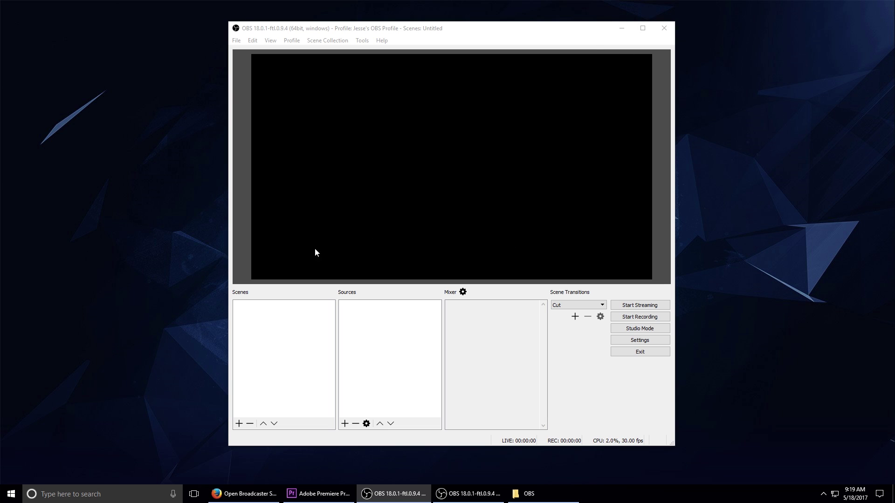
# Step: Set the interface theme to Dark in the general settings and apply it
pyautogui.click(635, 340)
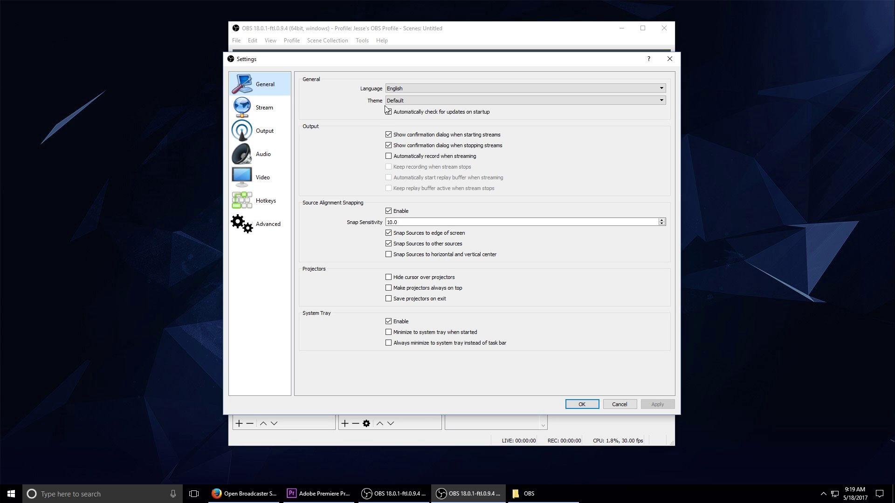
pyautogui.click(482, 101)
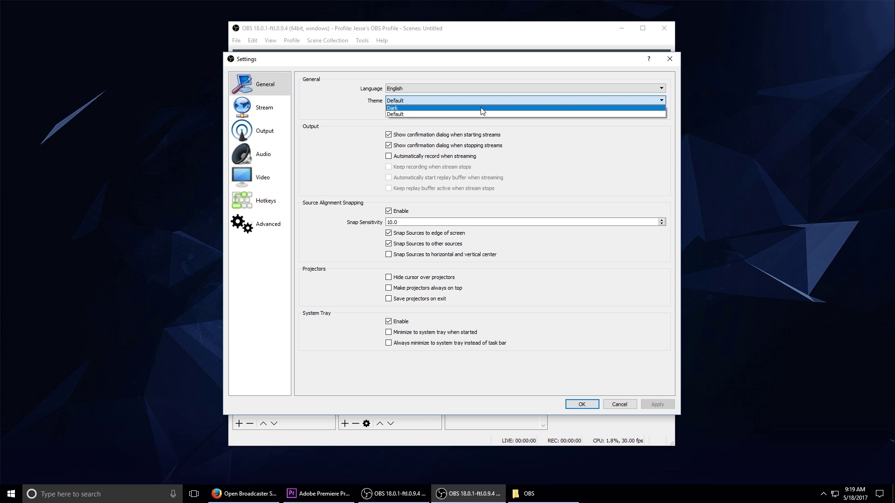
pyautogui.click(481, 109)
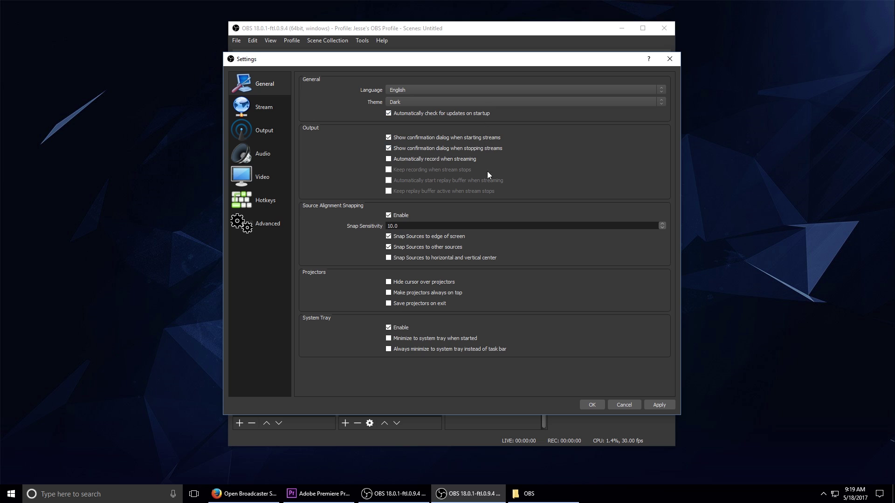
pyautogui.click(666, 405)
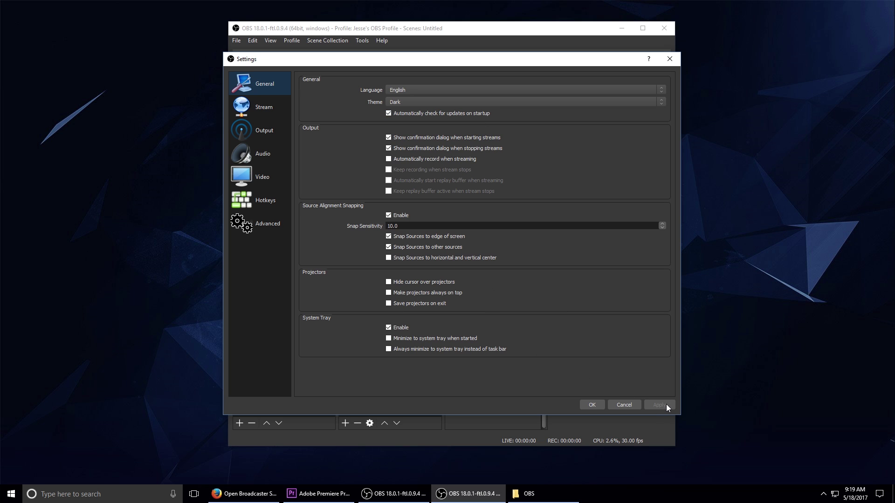
pyautogui.click(593, 405)
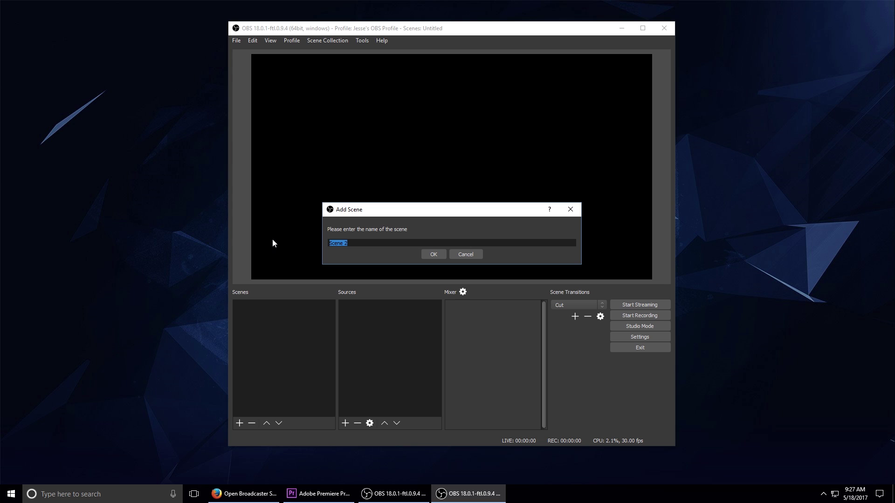
# Step: Create a scene named Recording and start adding a new Game Capture source with its default name
pyautogui.write('Recording')
pyautogui.click(434, 254)
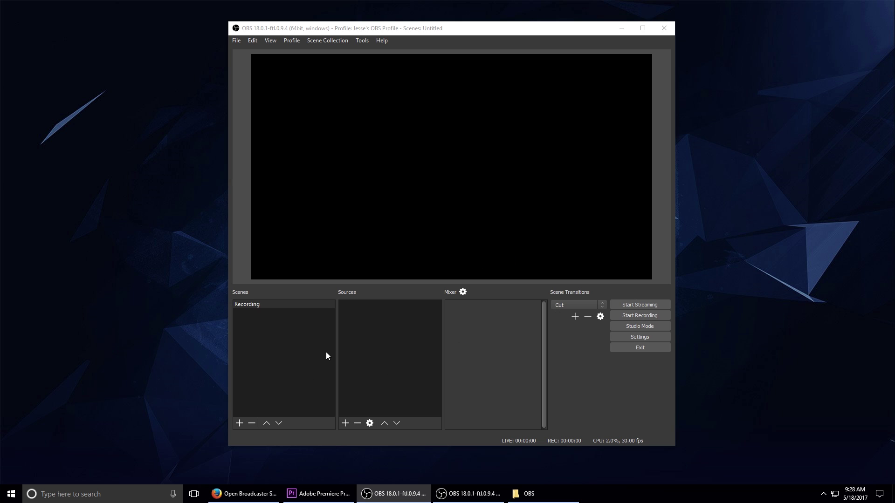
pyautogui.click(344, 423)
pyautogui.click(393, 333)
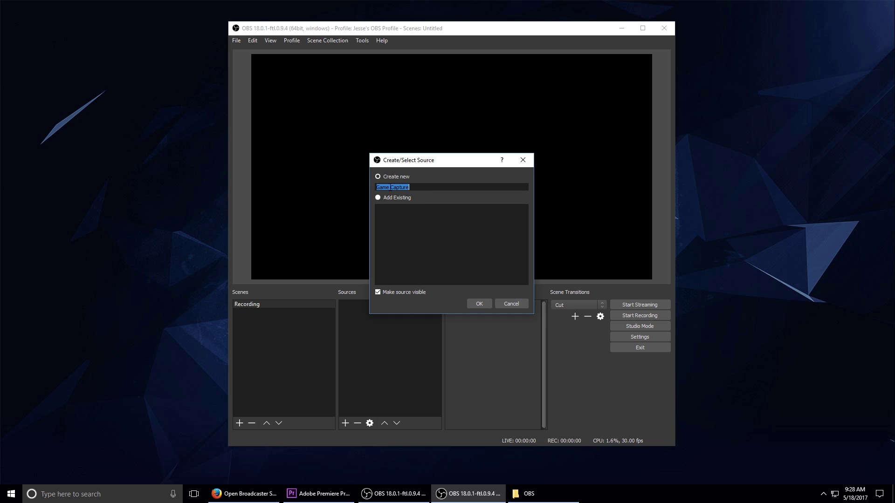
pyautogui.click(413, 187)
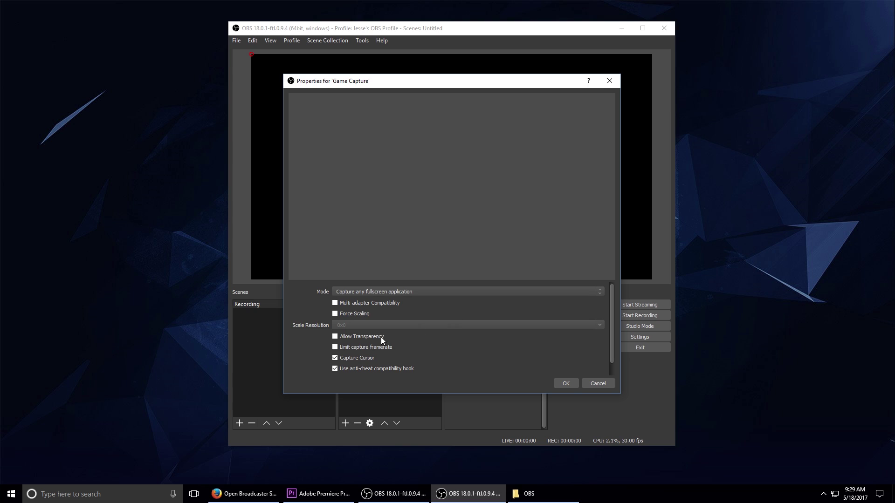
# Step: Finish adding the Game Capture source in the mode Capture any fullscreen application
pyautogui.click(446, 292)
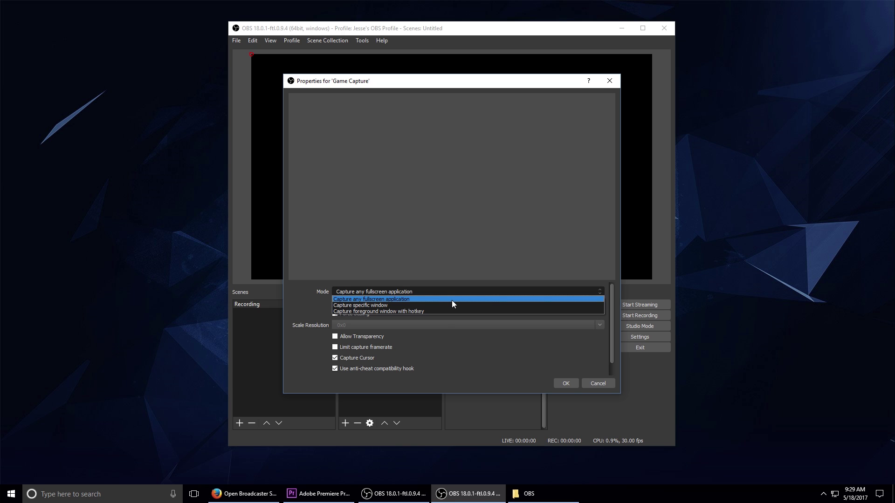
pyautogui.click(442, 288)
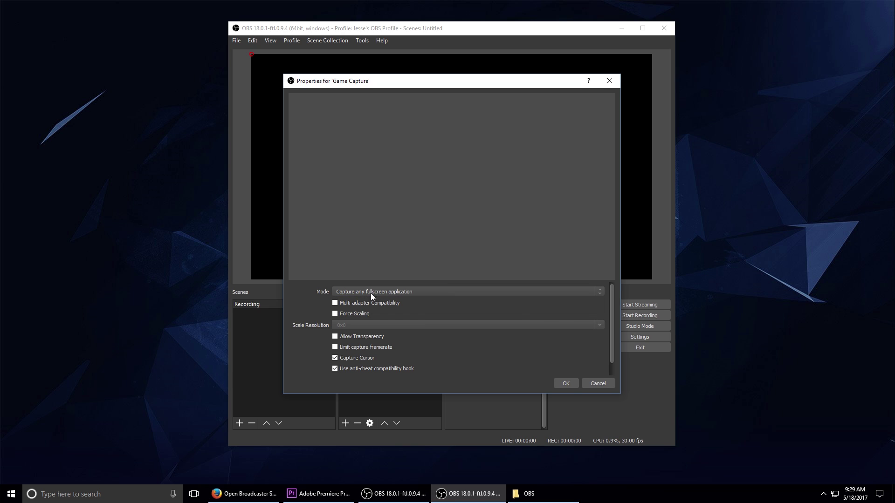
pyautogui.click(399, 293)
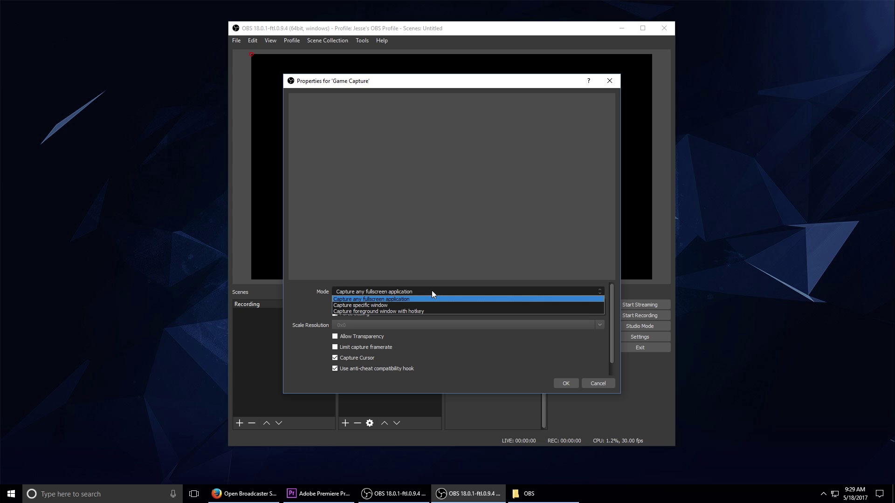
pyautogui.click(430, 299)
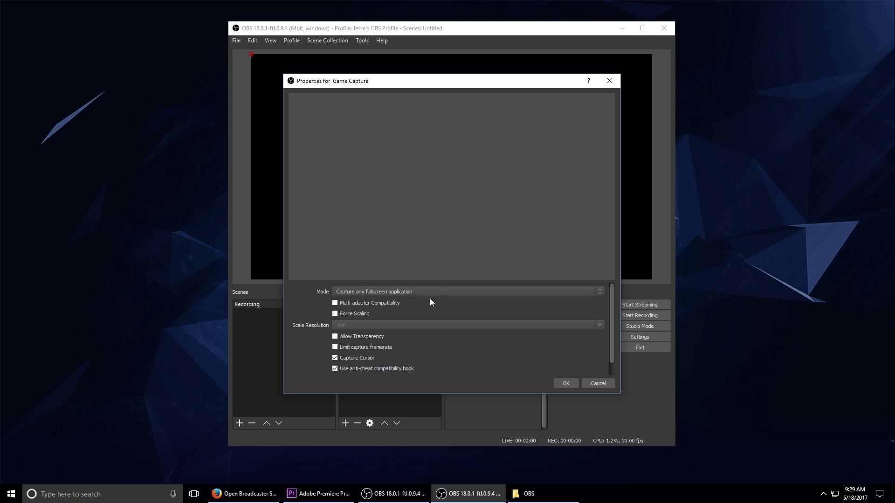
pyautogui.click(565, 384)
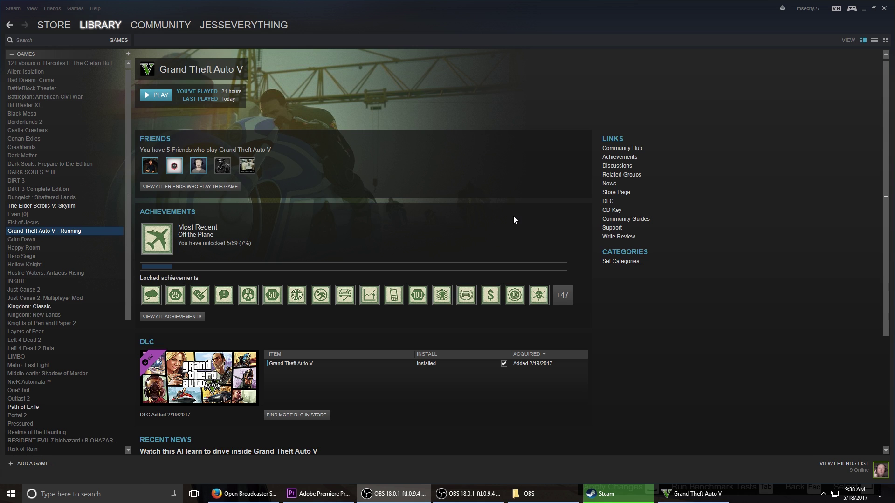
# Step: Switch to Grand Theft Auto V and look through the Screen Type options in its graphics settings, leaving it on Windowed
pyautogui.click(697, 493)
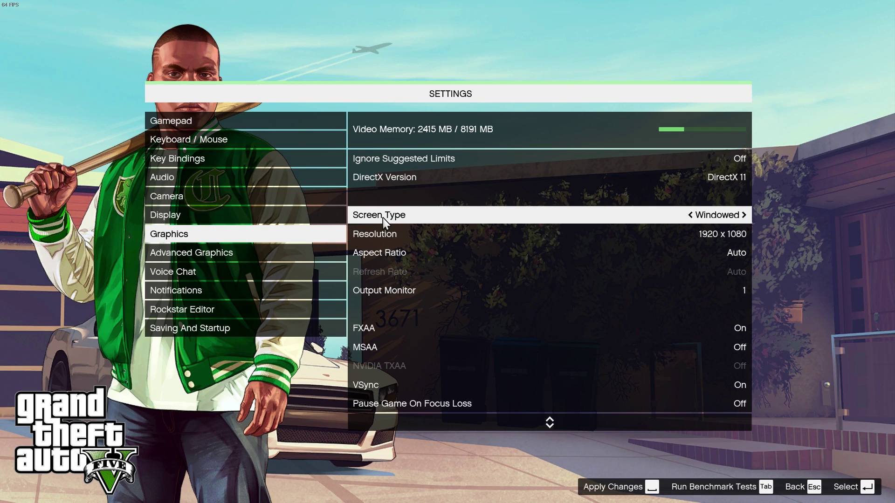
pyautogui.click(744, 216)
pyautogui.click(744, 216)
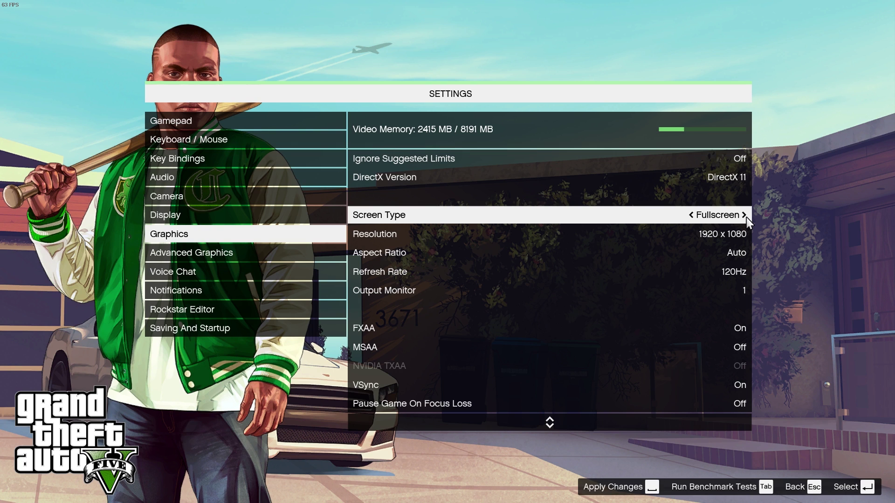
pyautogui.click(670, 216)
# Step: Switch back to OBS and review the properties of the Game Capture source
pyautogui.hotkey('alt', 'Tab')
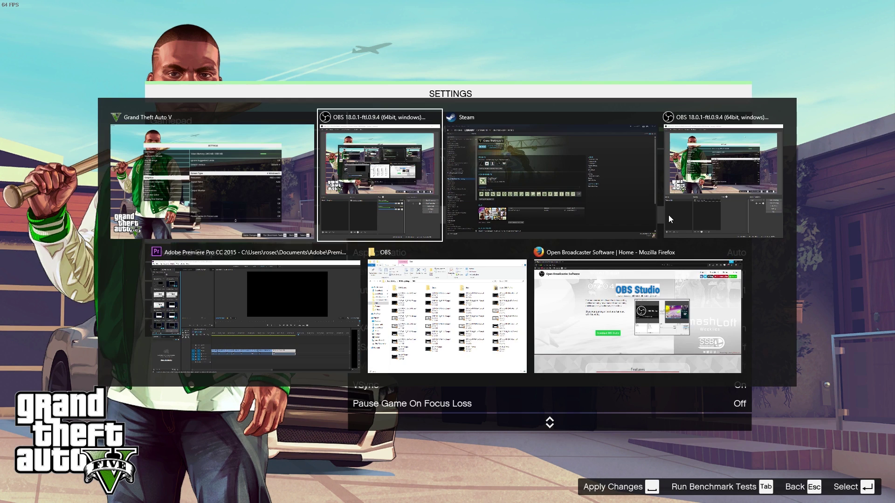
pyautogui.hotkey('alt', 'Tab')
pyautogui.click(668, 215)
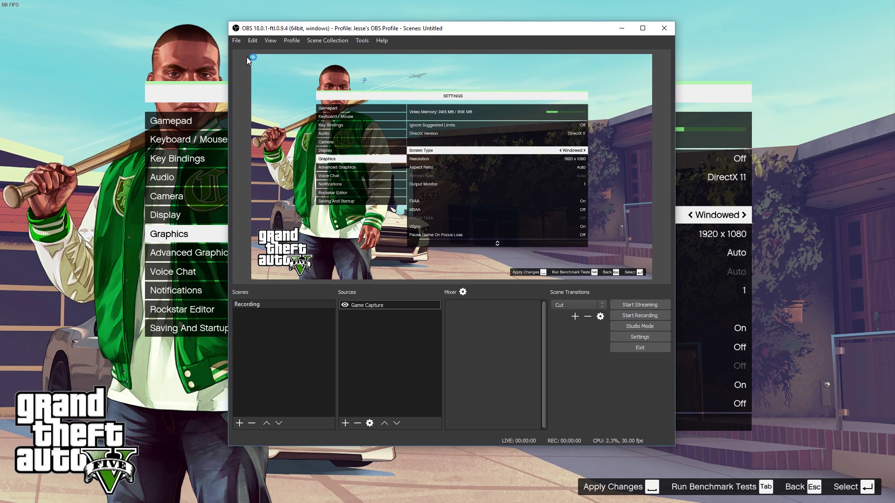
pyautogui.click(384, 305)
pyautogui.click(369, 423)
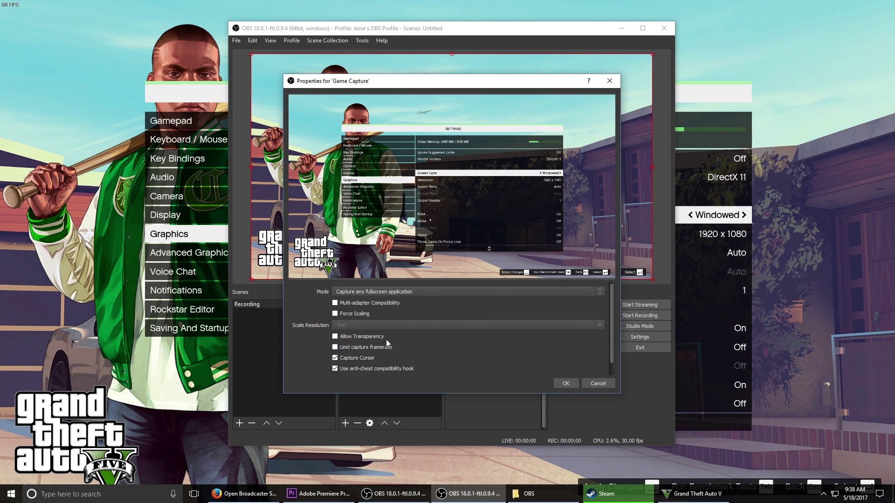
pyautogui.click(566, 384)
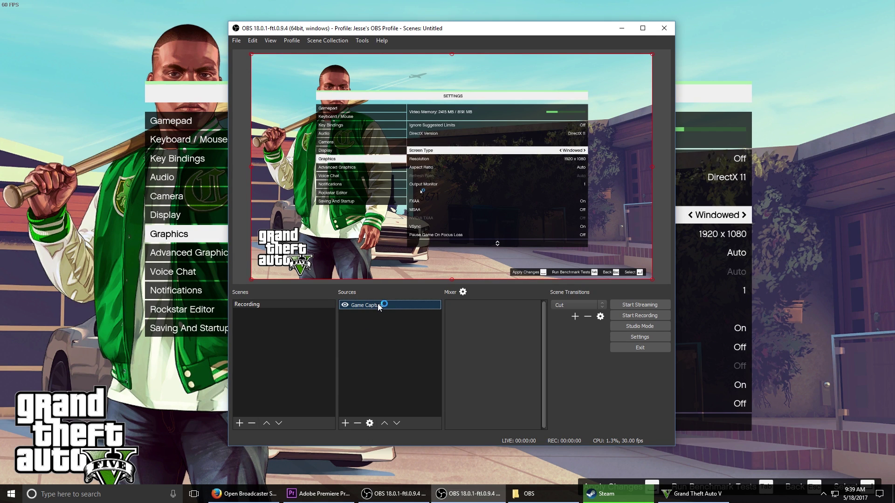
# Step: Set the Game Capture source to Capture specific window with [GTA5.exe]: Grand Theft Auto V as the window
pyautogui.click(373, 422)
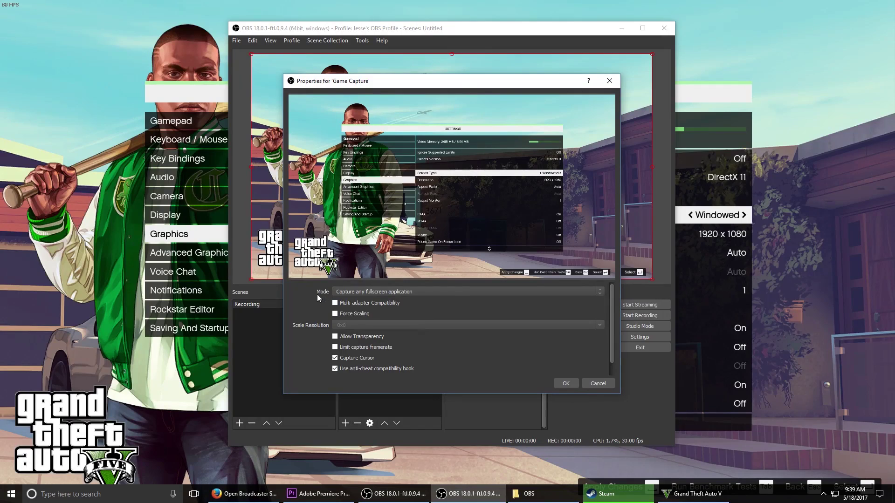
pyautogui.click(404, 293)
pyautogui.click(407, 303)
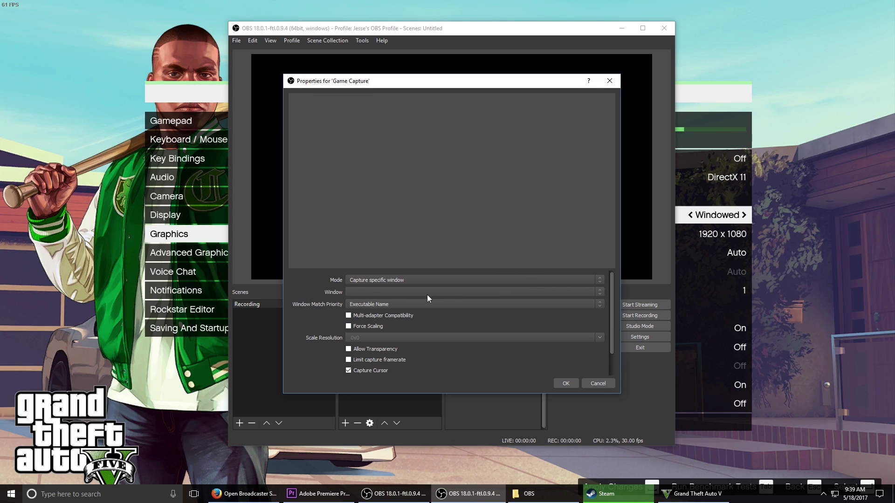
pyautogui.click(449, 292)
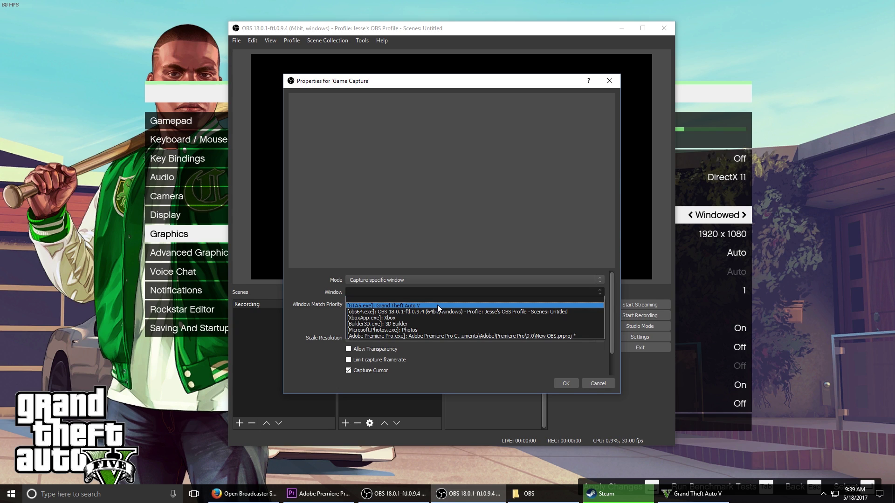
pyautogui.click(437, 305)
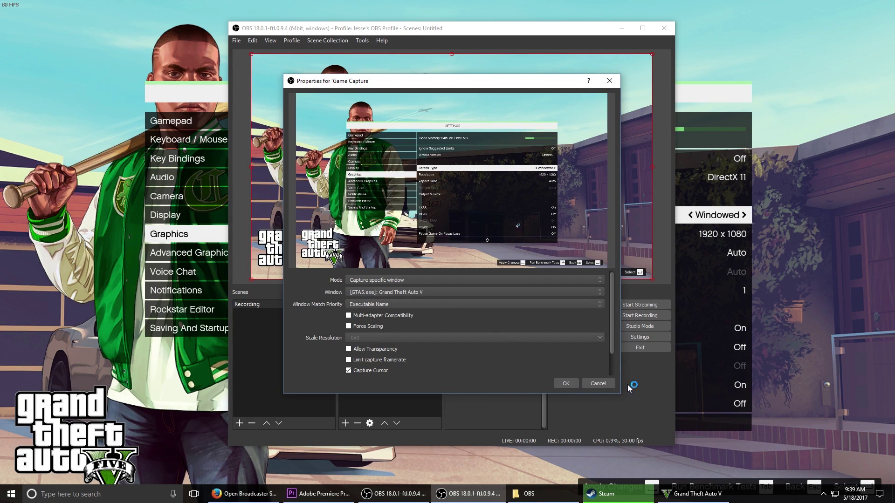
pyautogui.click(566, 382)
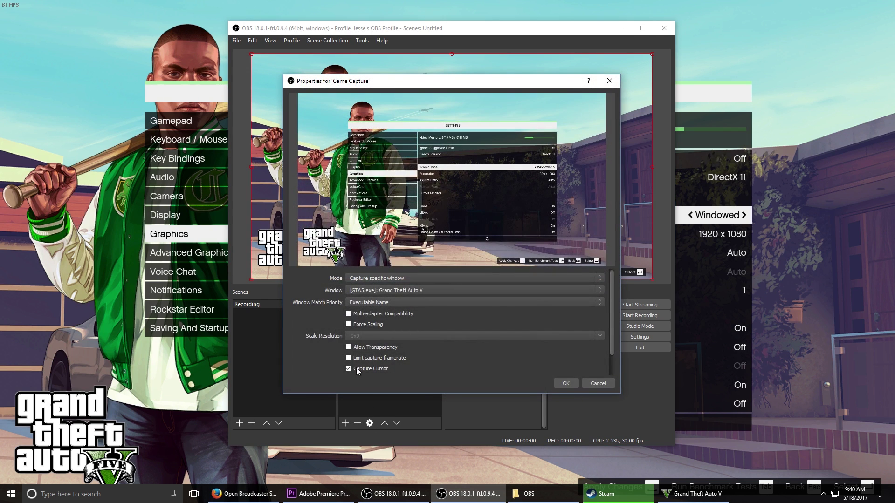
# Step: Change the Game Capture source's mode to Capture foreground window with hotkey
pyautogui.click(391, 275)
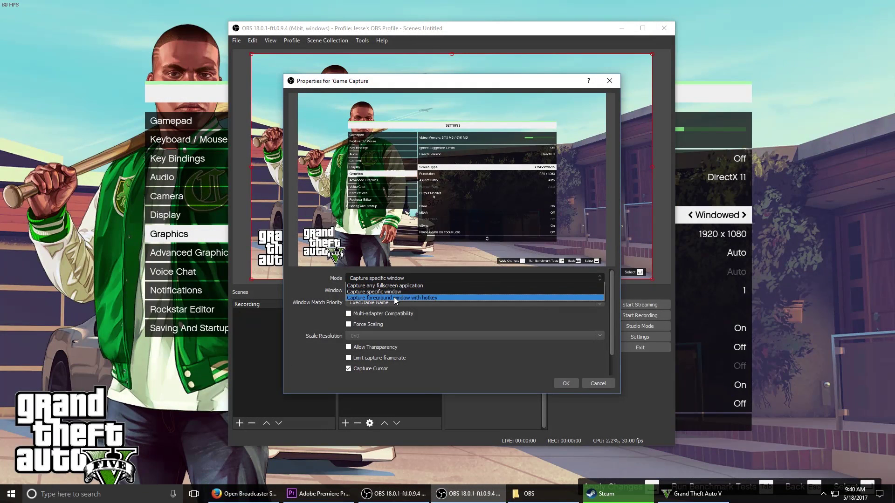
pyautogui.click(393, 298)
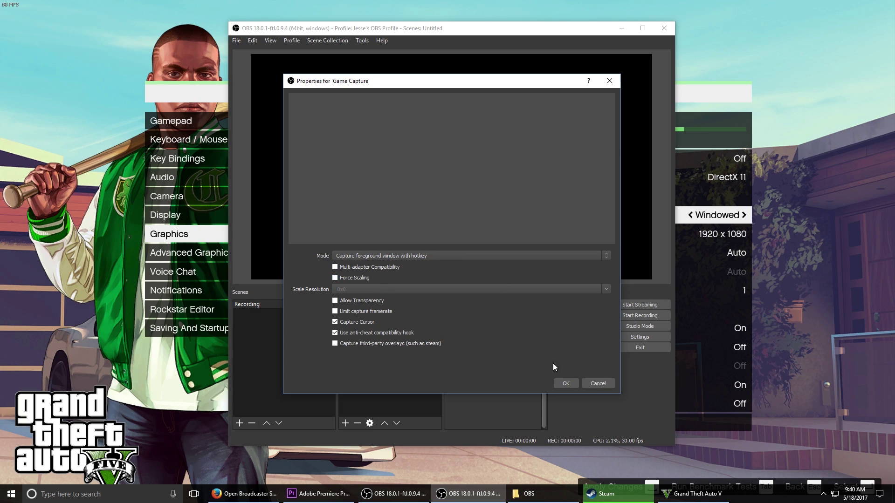
pyautogui.click(566, 383)
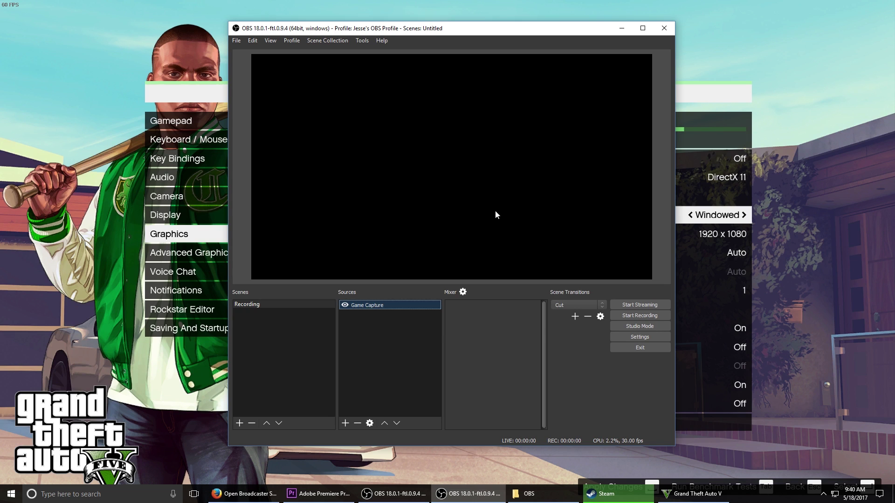
# Step: Assign the hotkey Ctrl + Shift + R to Capture foreground window for Game Capture in the hotkey settings
pyautogui.click(652, 336)
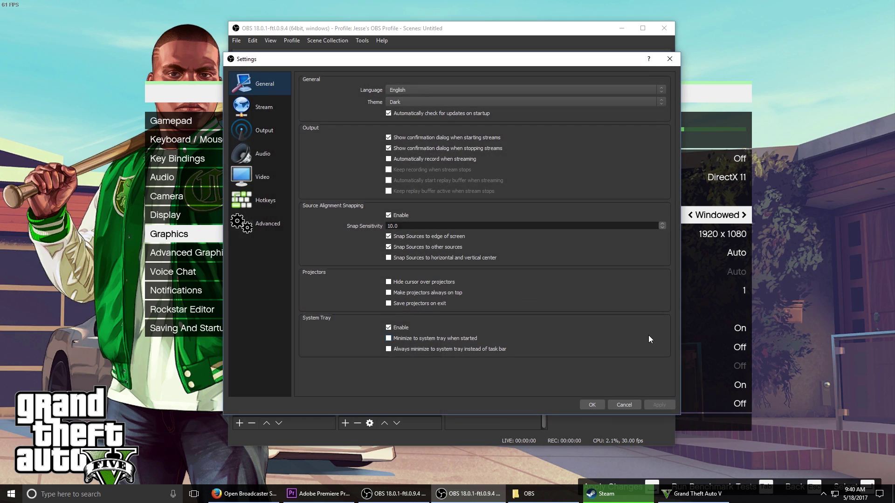
pyautogui.click(263, 200)
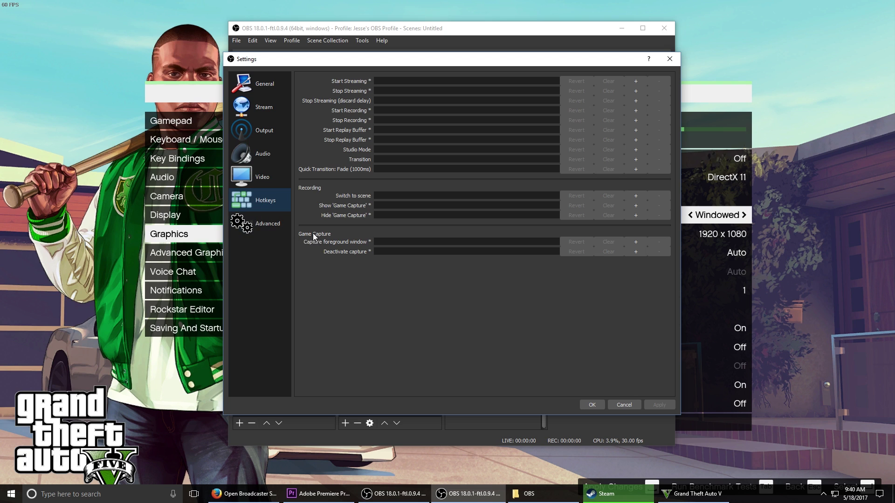
pyautogui.moveTo(402, 61)
pyautogui.mouseDown()
pyautogui.moveTo(826, 79)
pyautogui.moveTo(648, 100)
pyautogui.moveTo(401, 61)
pyautogui.mouseUp()
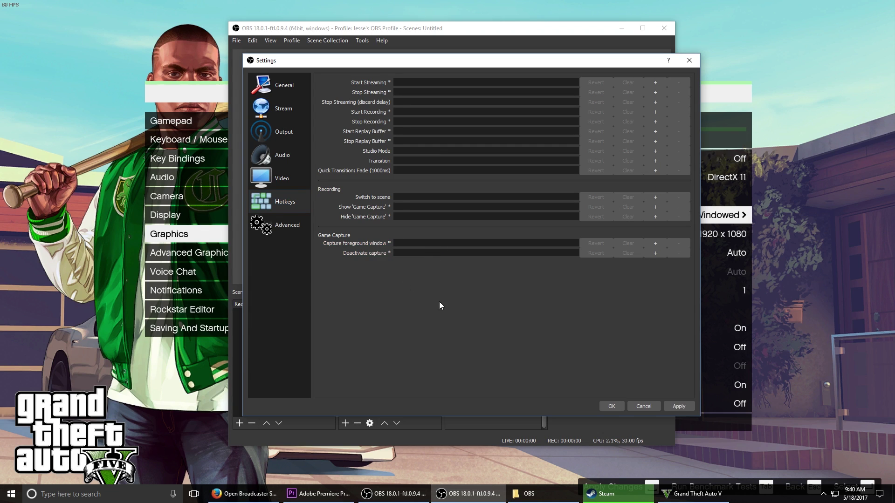
pyautogui.hotkey('ctrl', 'shift', 'r')
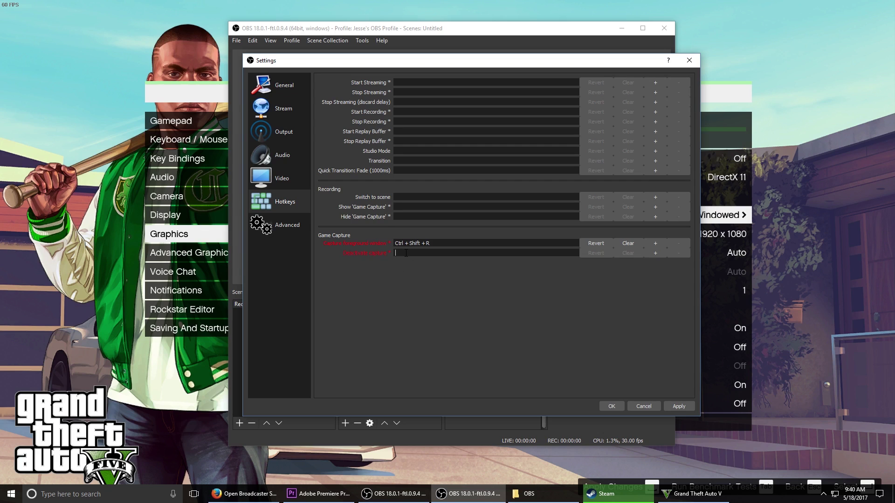
# Step: Assign the hotkey Ctrl + Shift + D to Deactivate capture for Game Capture, apply it and close the settings
pyautogui.hotkey('ctrl', 'shift')
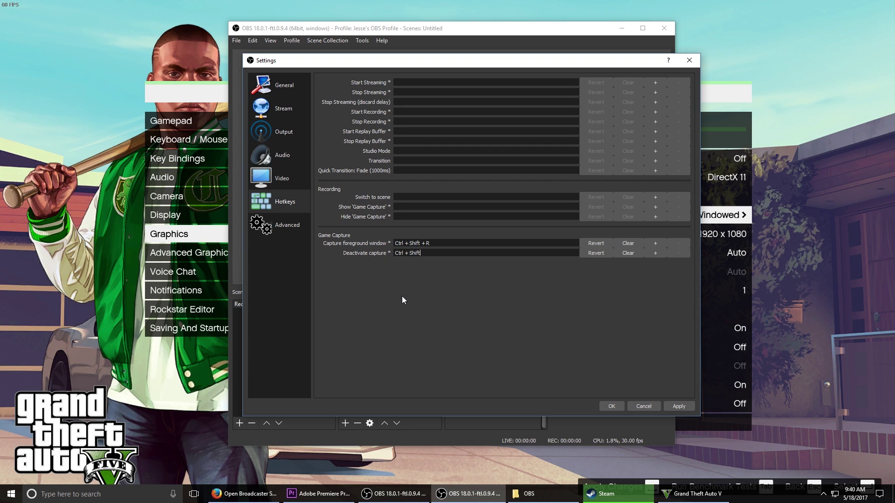
pyautogui.hotkey('ctrl', 'shift', 'd')
pyautogui.click(676, 406)
pyautogui.click(627, 409)
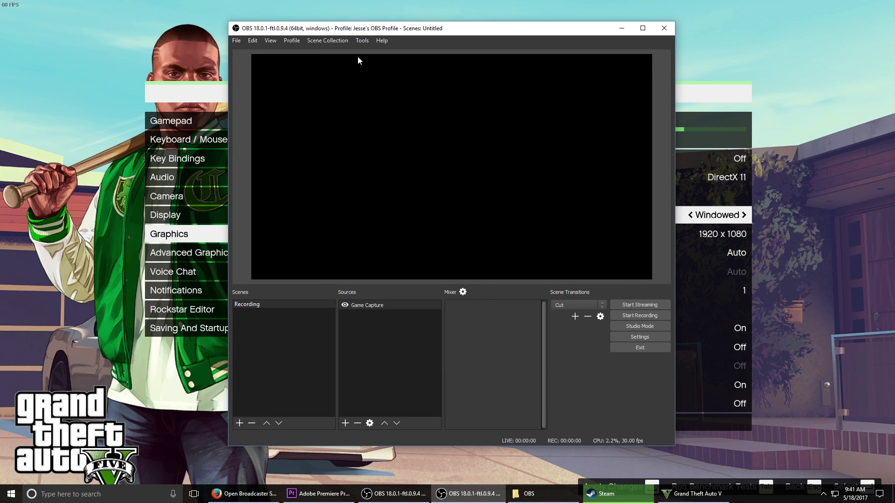
# Step: Set Grand Theft Auto V's Screen Type to Fullscreen and switch back to OBS
pyautogui.press('Left')
pyautogui.click(790, 209)
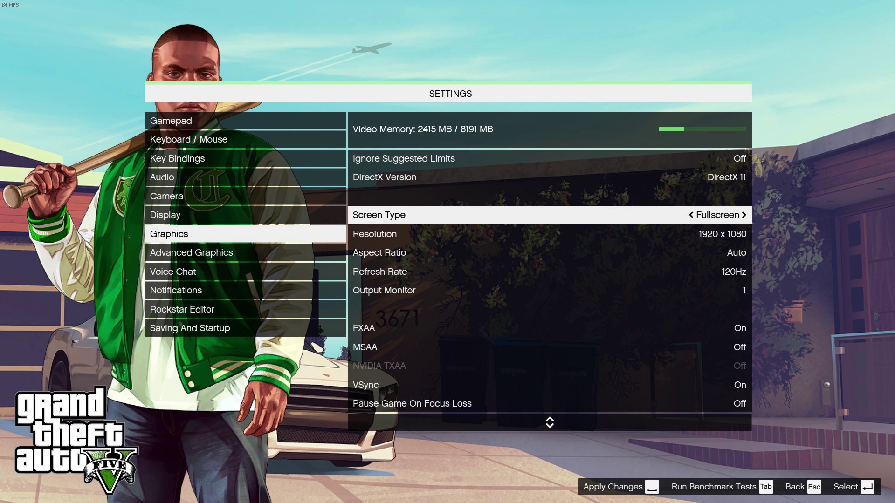
pyautogui.hotkey('alt', 'Tab')
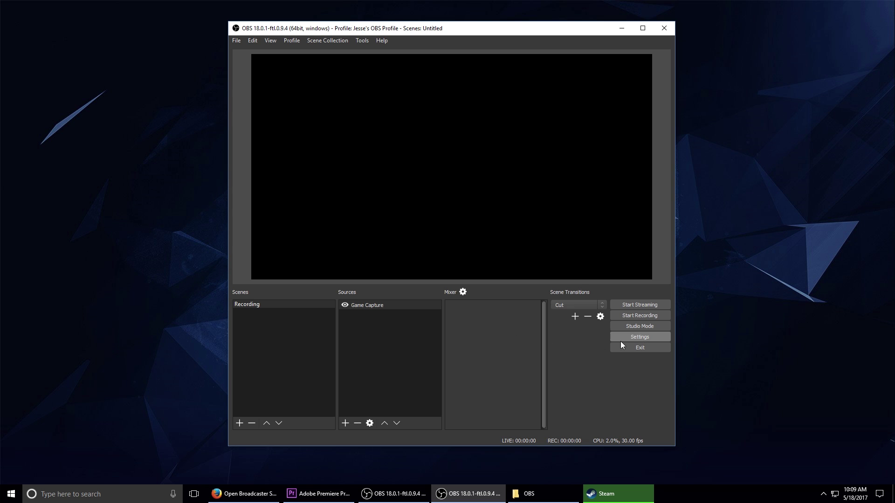
# Step: Check the Focusrite USB recording device's default format in Windows and set the OBS audio Sample Rate to 48khz
pyautogui.click(633, 337)
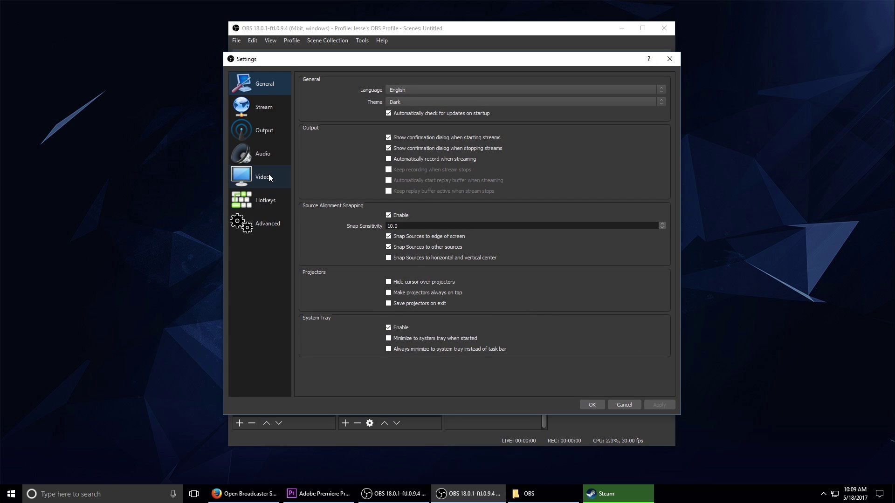
pyautogui.click(270, 157)
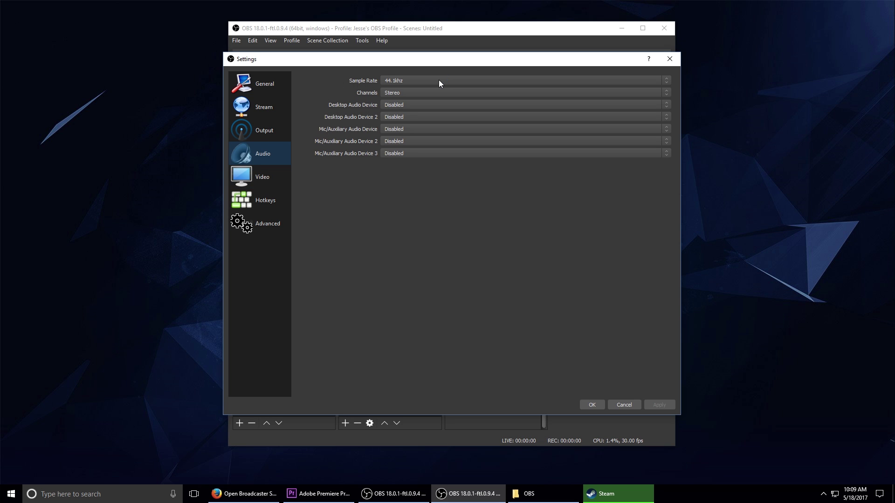
pyautogui.click(823, 494)
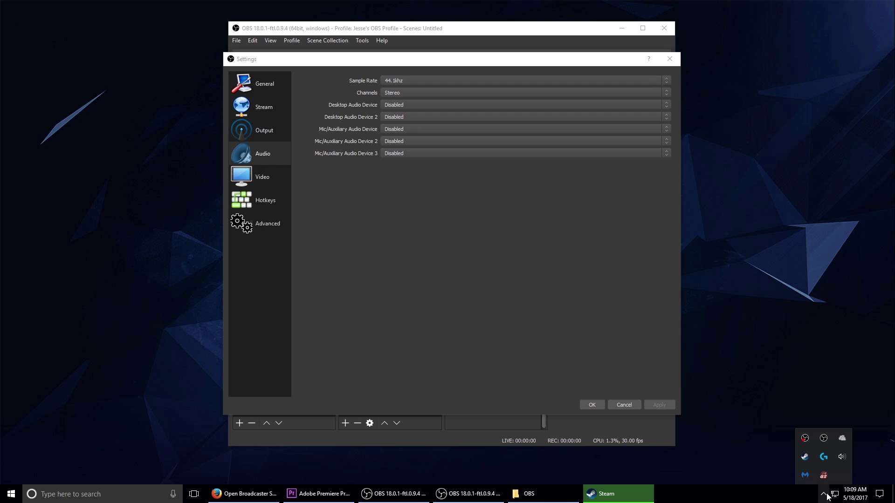
pyautogui.rightClick(843, 456)
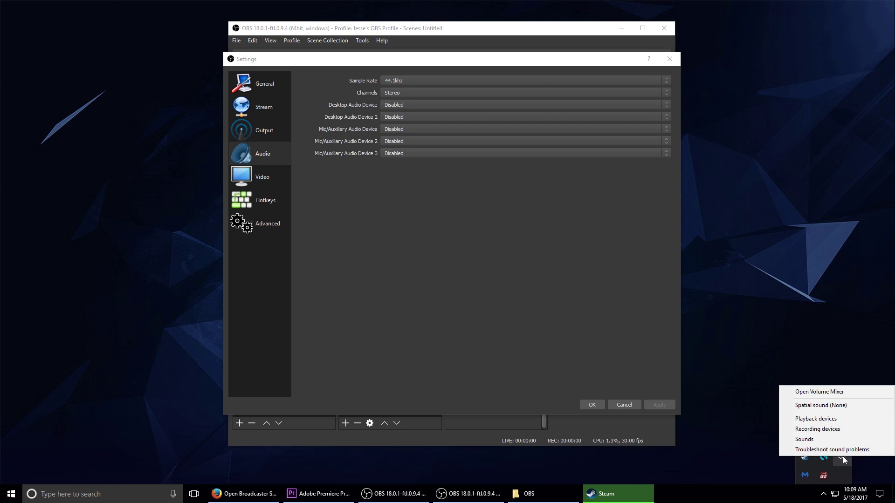
pyautogui.click(848, 429)
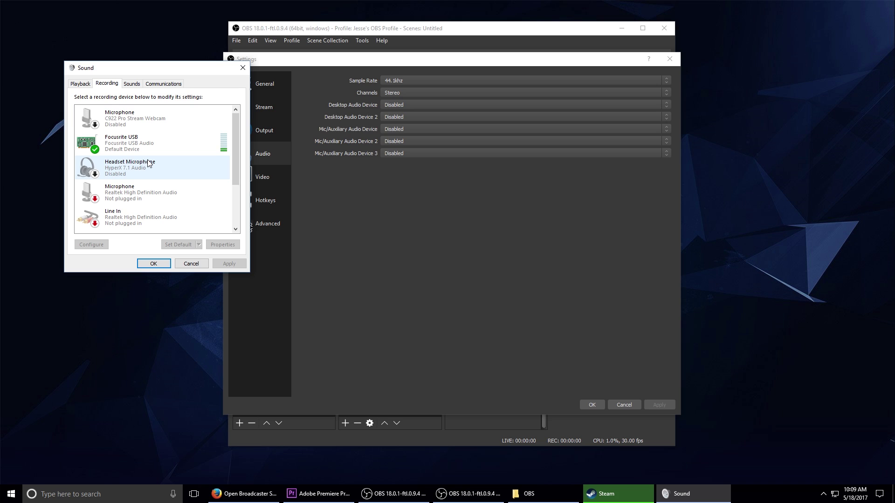
pyautogui.click(127, 144)
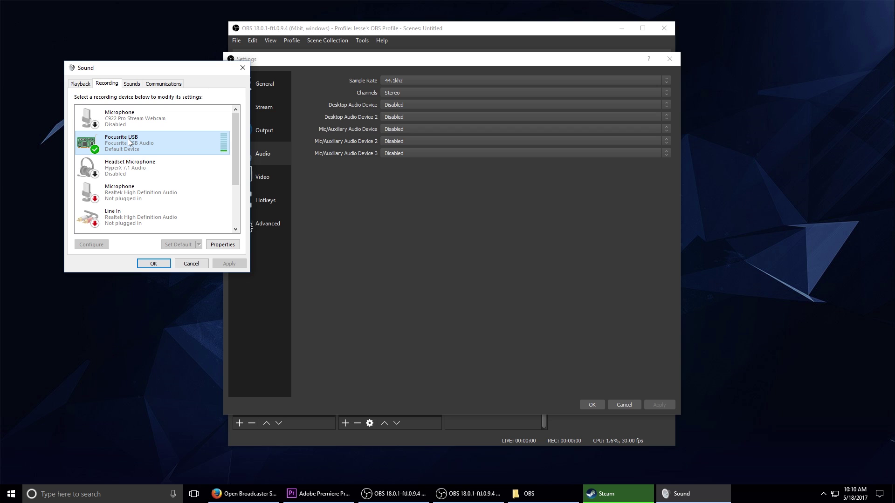
pyautogui.click(222, 244)
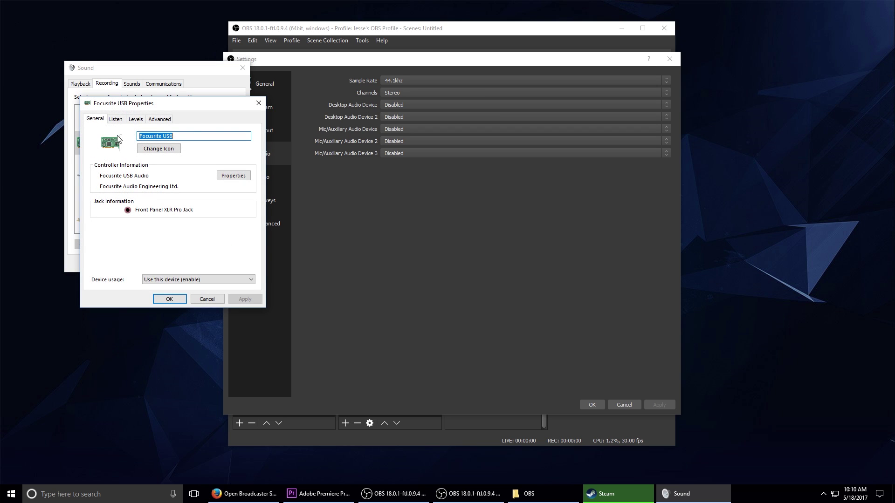
pyautogui.click(161, 120)
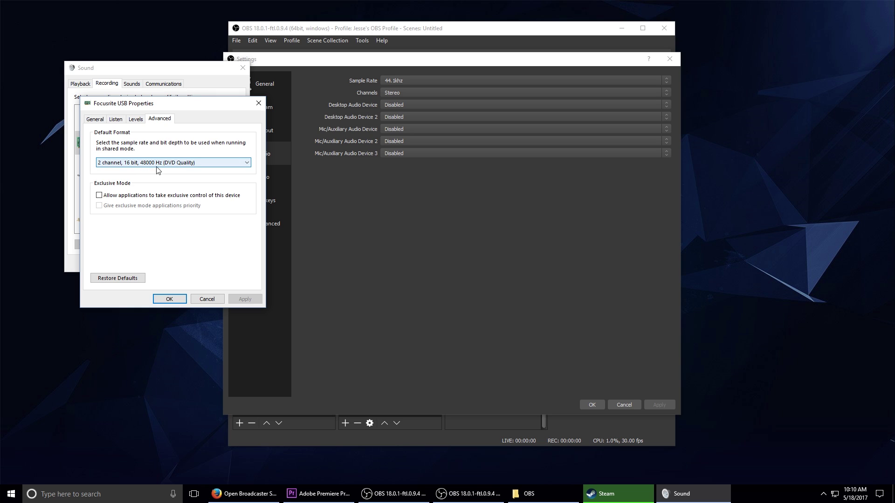
pyautogui.click(169, 299)
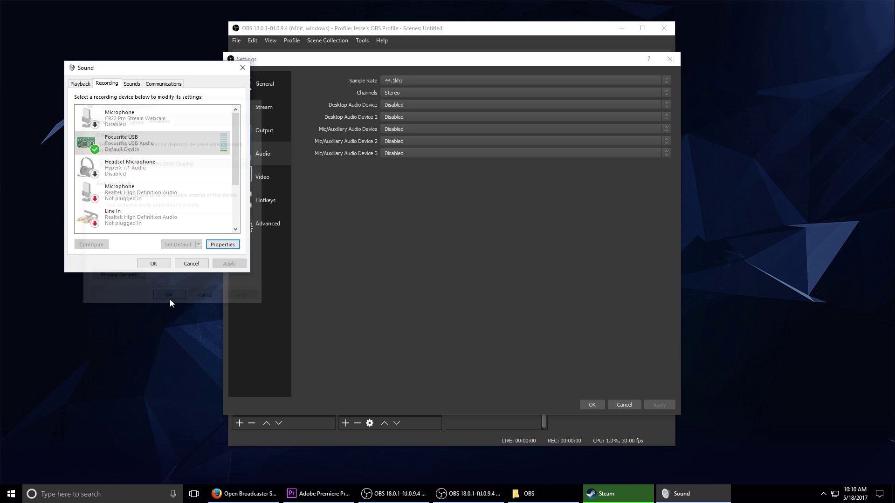
pyautogui.click(154, 263)
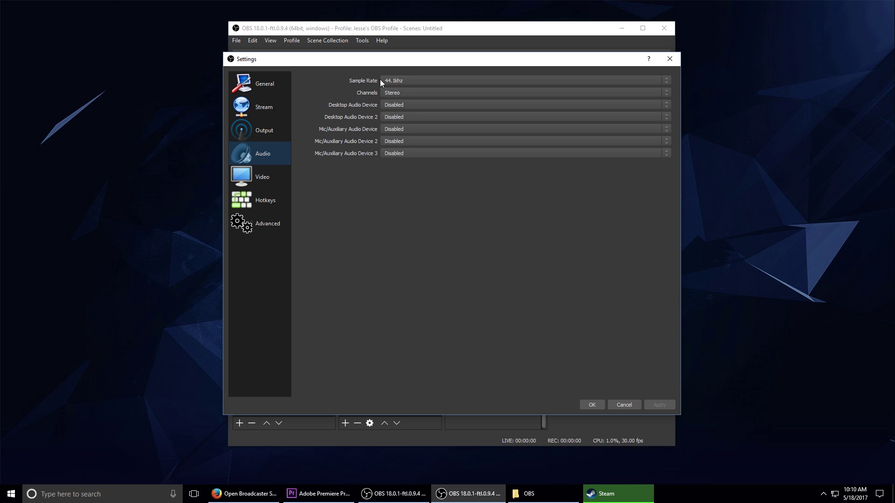
pyautogui.click(429, 80)
pyautogui.click(422, 95)
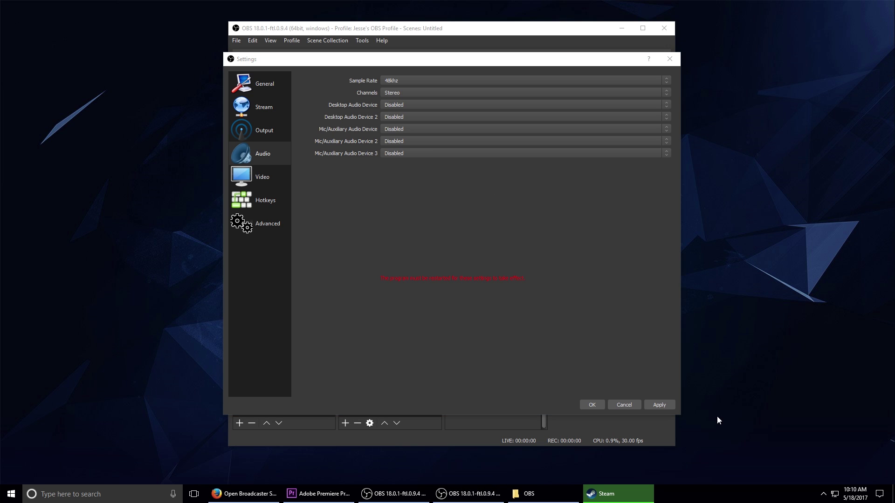
# Step: Check the default format of the Headset Earphone playback device in the Windows sound settings
pyautogui.click(823, 495)
pyautogui.rightClick(842, 457)
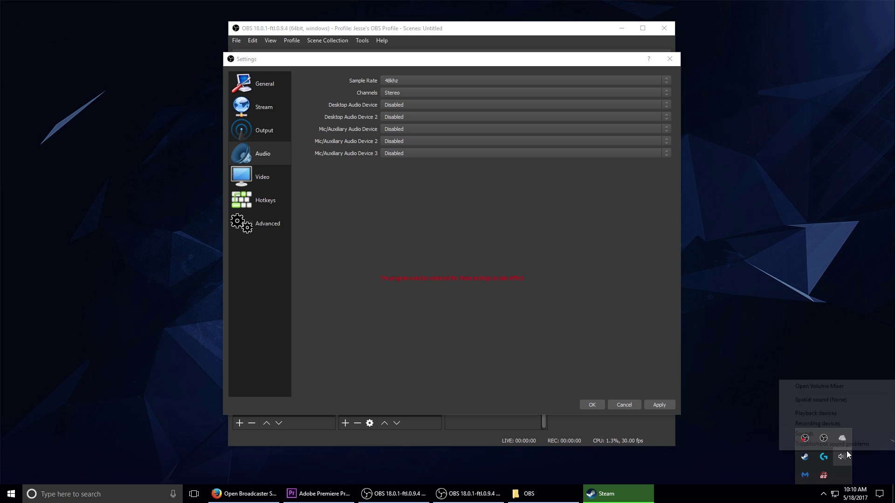
pyautogui.click(835, 413)
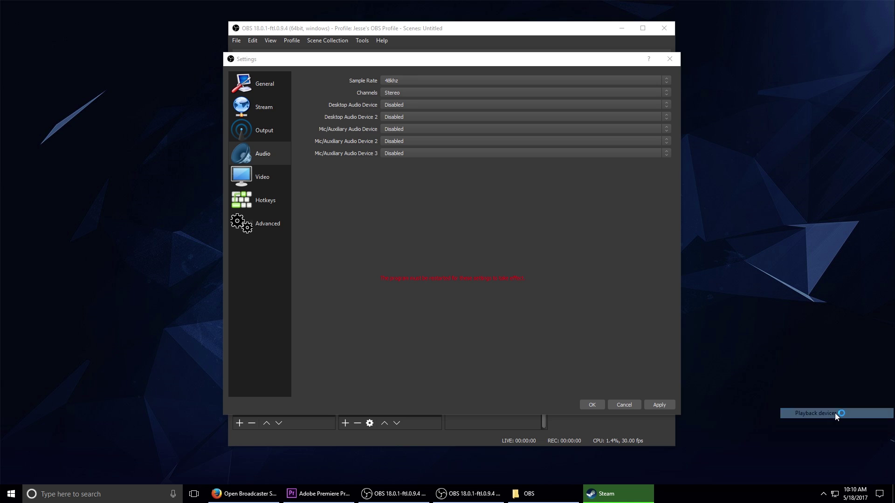
pyautogui.moveTo(174, 80); pyautogui.dragTo(493, 85)
pyautogui.click(492, 163)
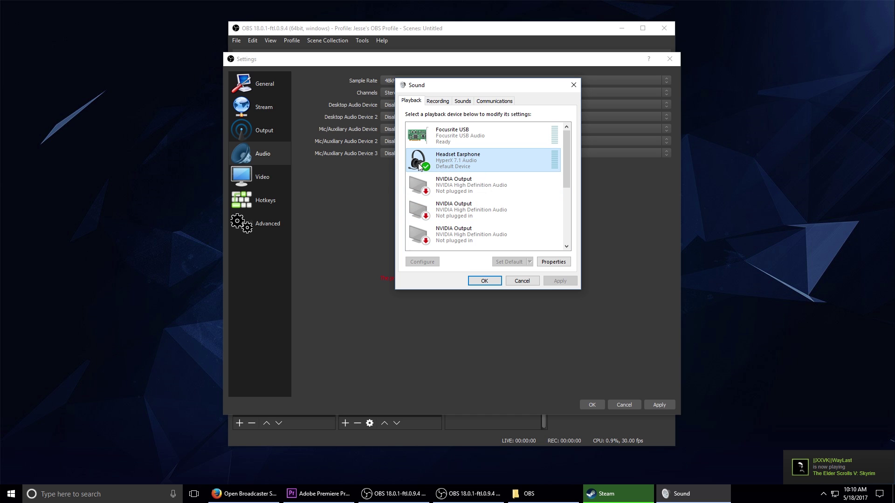
pyautogui.click(553, 261)
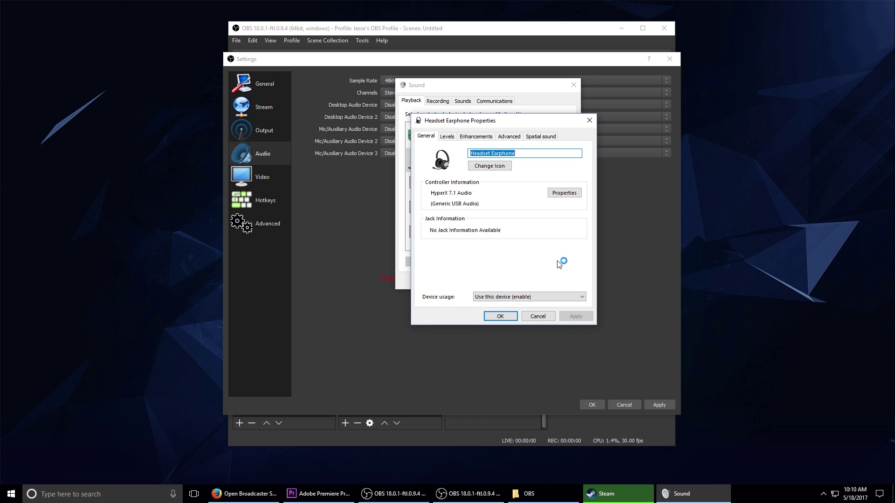
pyautogui.click(508, 137)
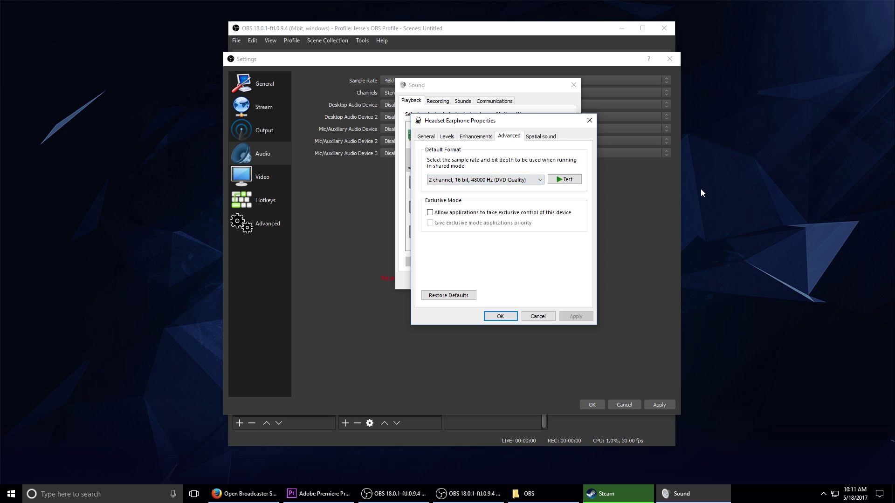
pyautogui.click(501, 316)
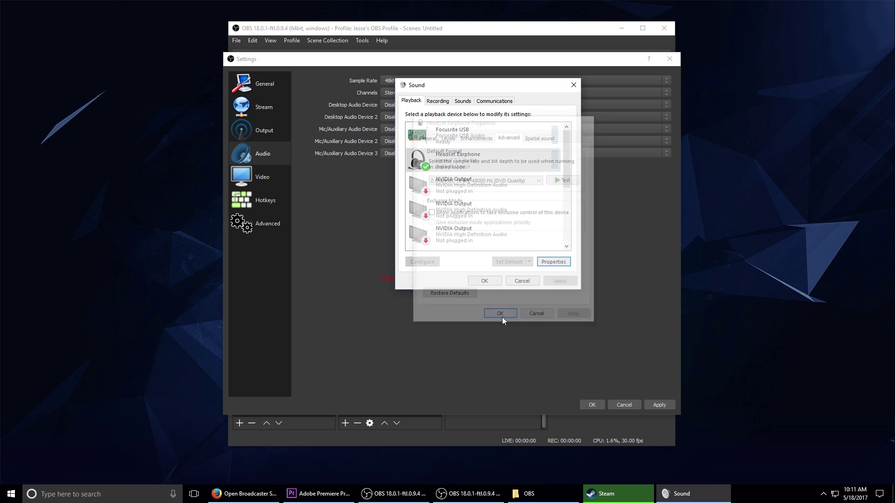
pyautogui.click(483, 280)
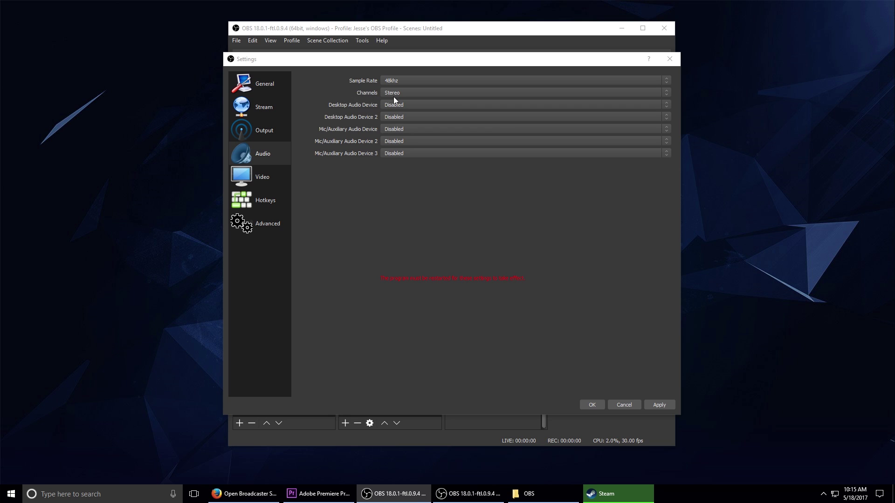
# Step: Keep Channels on Stereo and set Desktop Audio Device to Headset Earphone (HyperX 7.1 Audio)
pyautogui.click(421, 94)
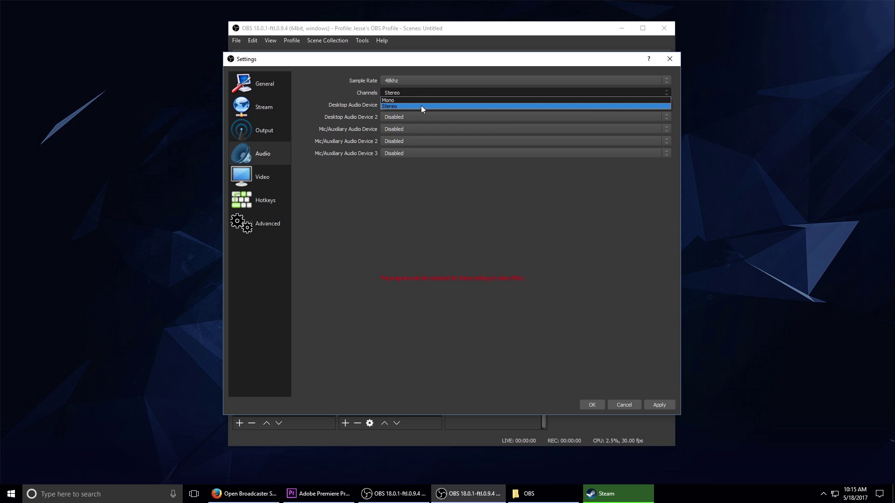
pyautogui.click(421, 106)
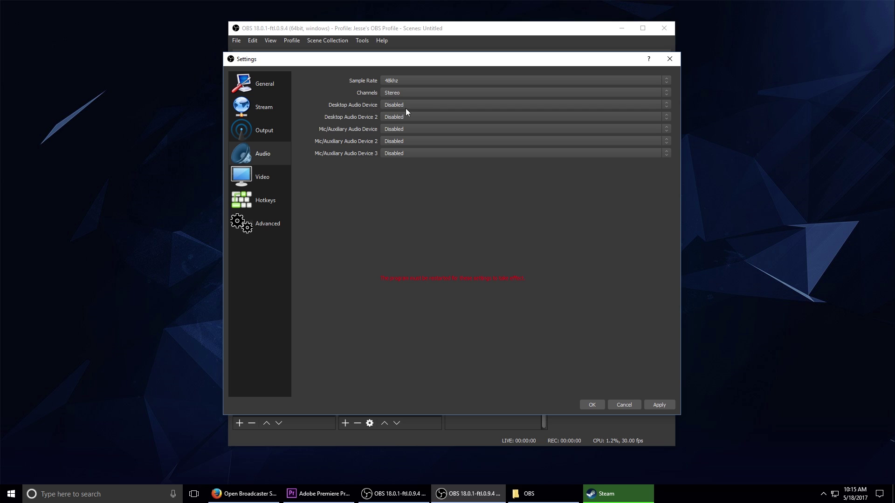
pyautogui.click(433, 103)
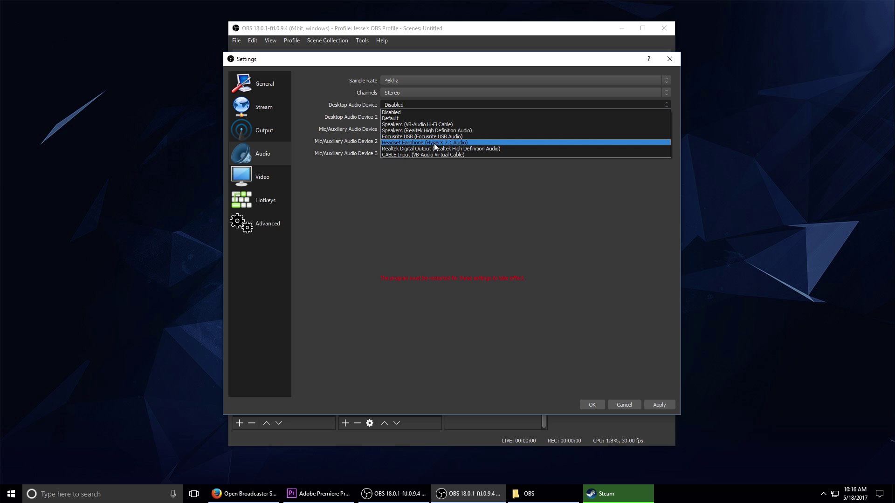
pyautogui.click(481, 143)
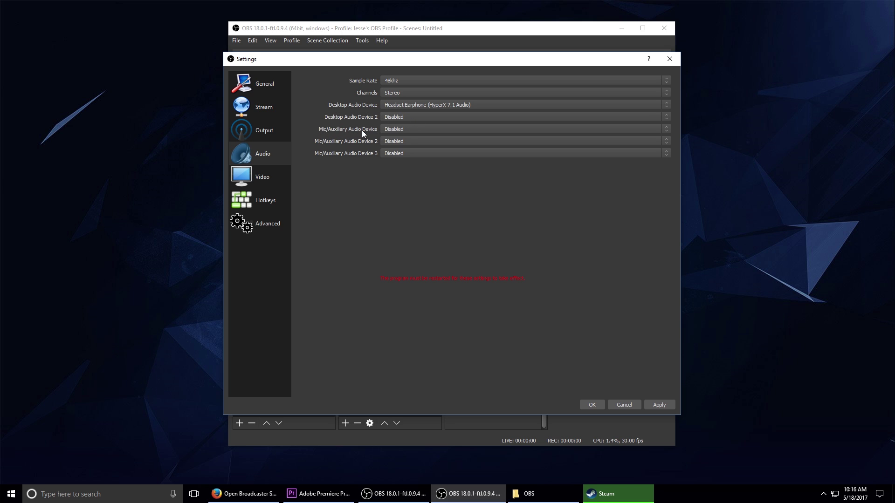
# Step: Set Mic/Auxiliary Audio Device to Focusrite USB (Focusrite USB Audio) and apply the audio settings
pyautogui.click(431, 131)
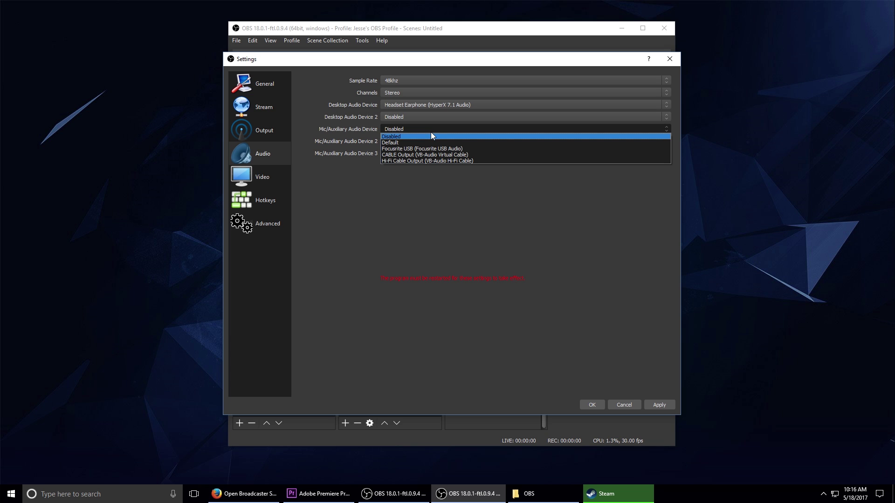
pyautogui.click(432, 130)
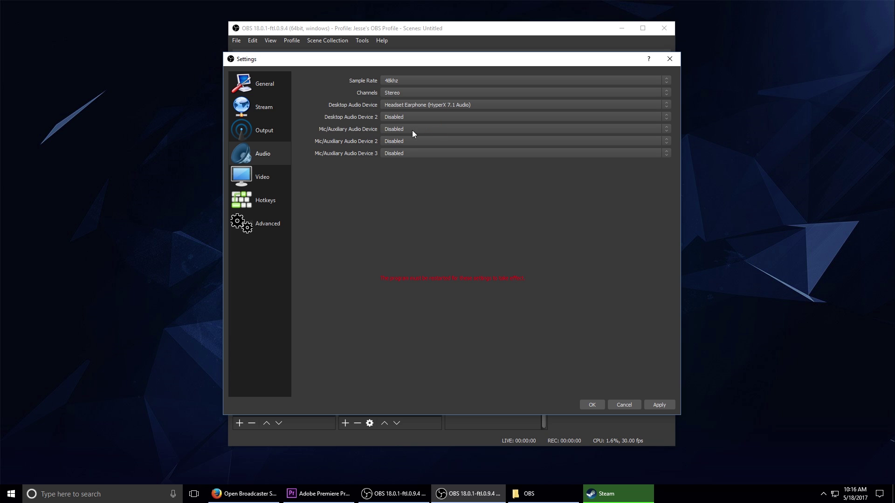
pyautogui.click(435, 128)
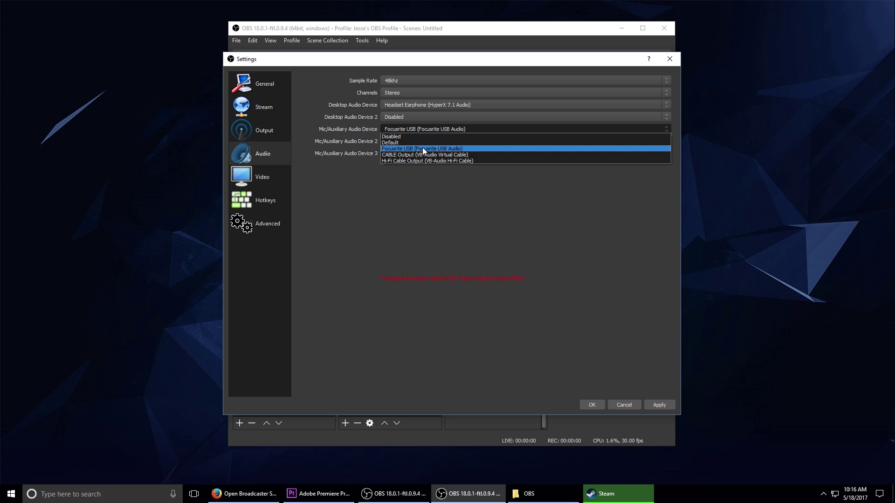
pyautogui.click(423, 148)
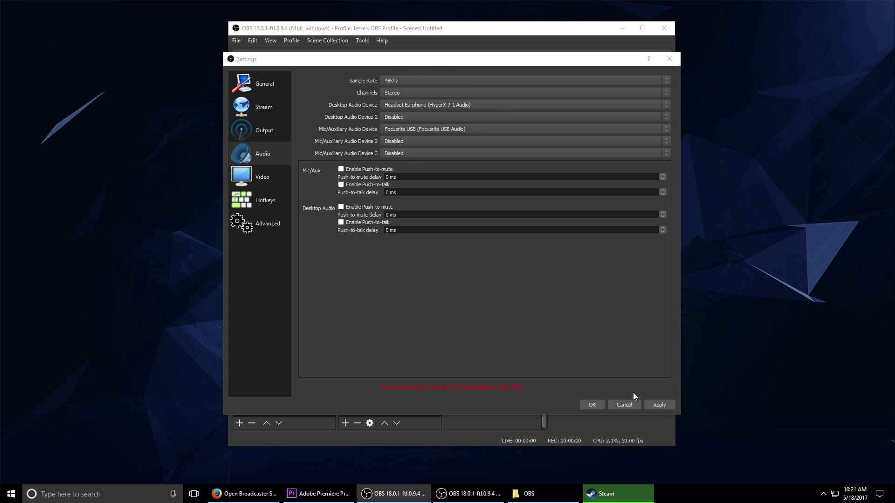
pyautogui.click(661, 405)
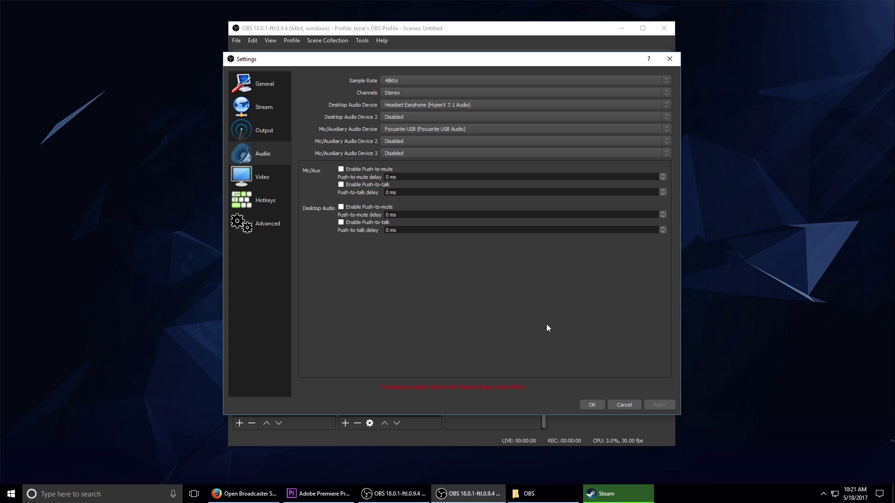
# Step: Change the Output Mode to Advanced in the output settings
pyautogui.click(251, 131)
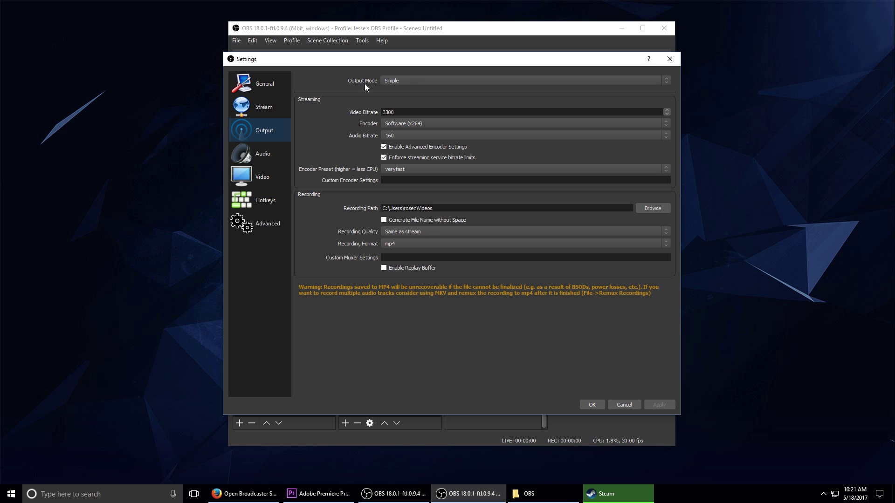
pyautogui.click(411, 80)
pyautogui.click(411, 94)
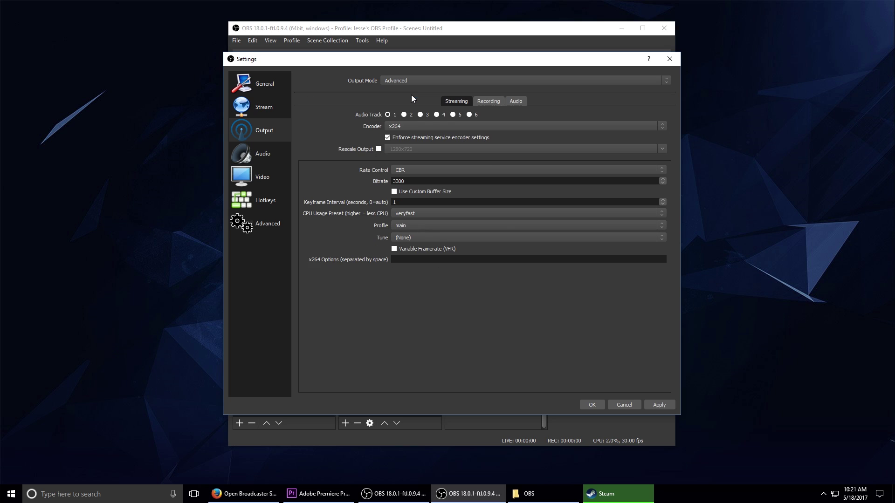
# Step: Set the Audio Bitrate of Track 1 to 320 in the output audio settings
pyautogui.click(521, 102)
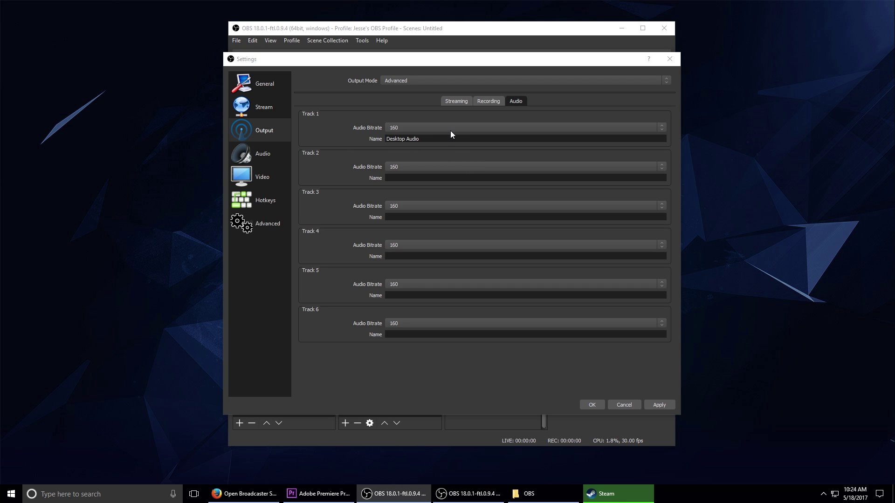
pyautogui.click(458, 127)
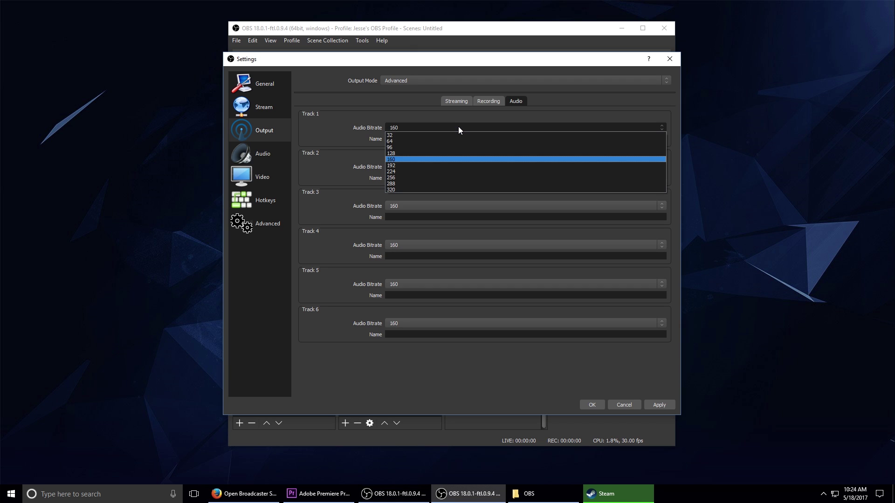
pyautogui.click(451, 190)
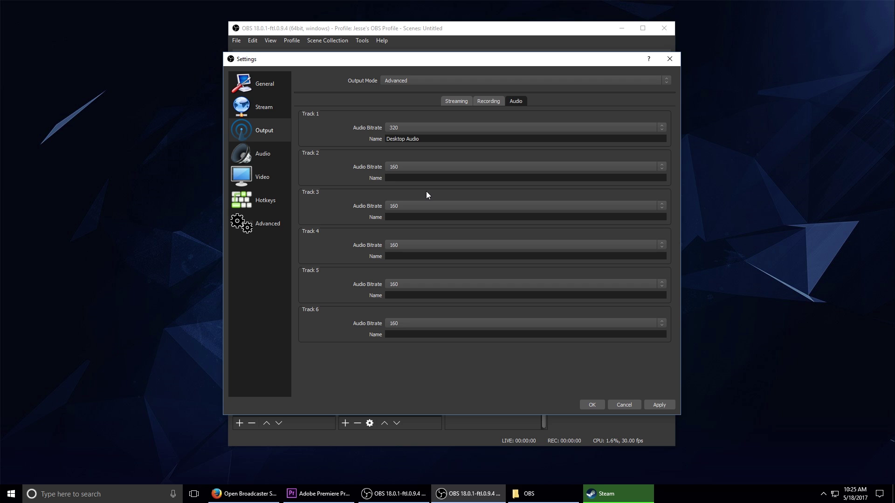
# Step: Name Track 2 Microphone, set its Audio Bitrate to 320, and save the output settings
pyautogui.write('Microphone')
pyautogui.click(425, 167)
pyautogui.click(427, 229)
pyautogui.click(668, 408)
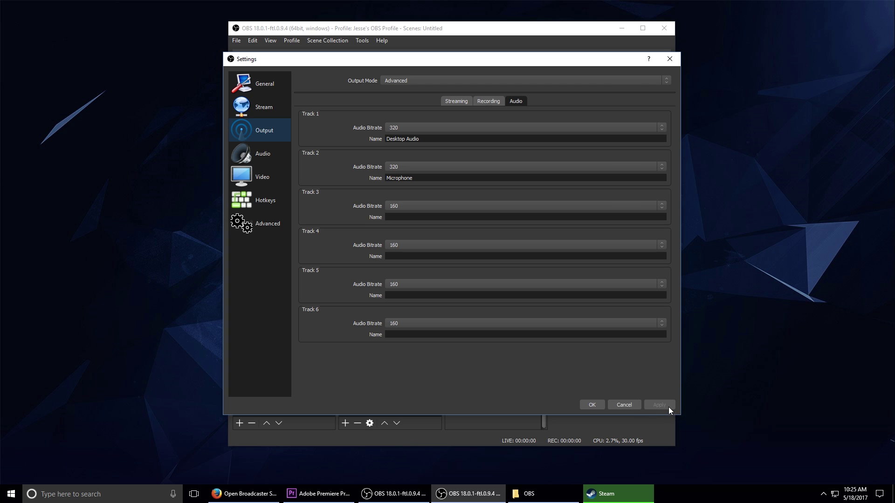
pyautogui.click(593, 405)
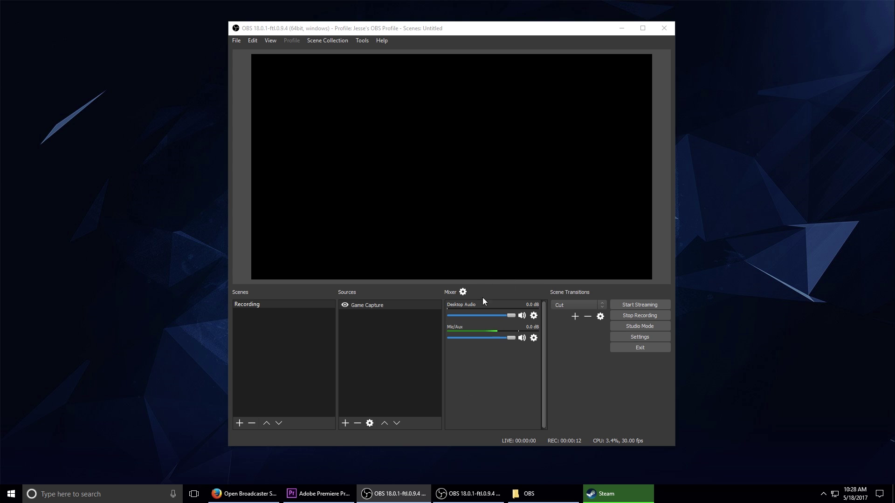
# Step: In the advanced audio properties, downmix Mic/Aux to mono and assign Mic/Aux only to track 2 and Desktop Audio only to track 1
pyautogui.click(465, 290)
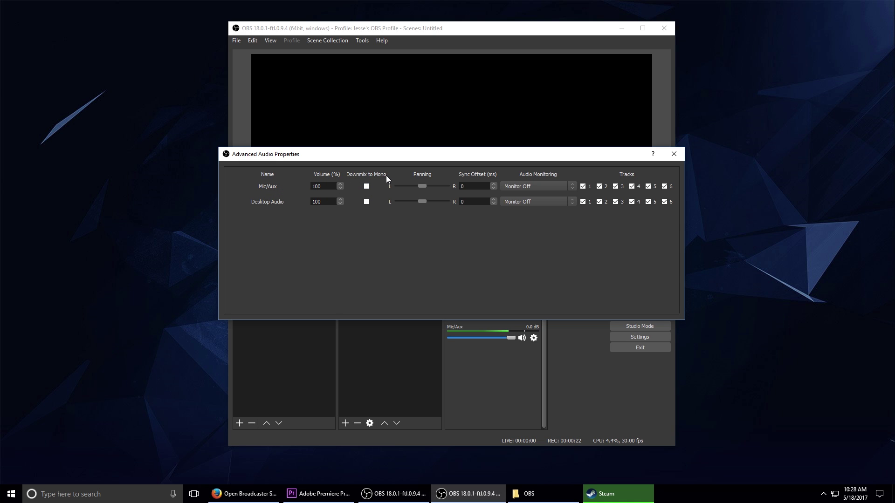
pyautogui.click(366, 187)
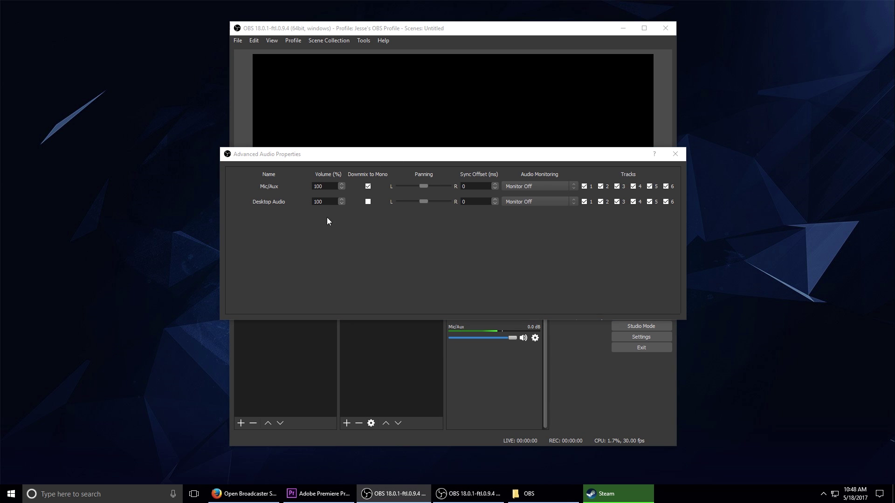
pyautogui.click(584, 187)
pyautogui.click(584, 202)
pyautogui.click(601, 186)
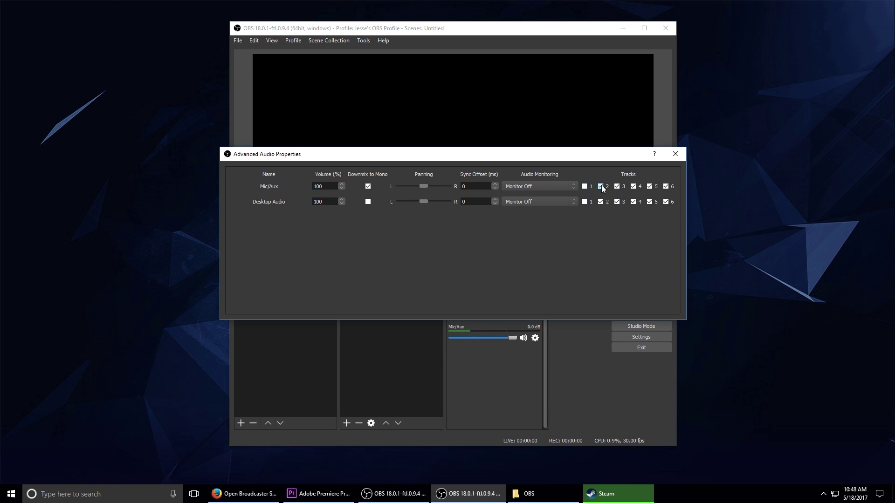
pyautogui.click(601, 201)
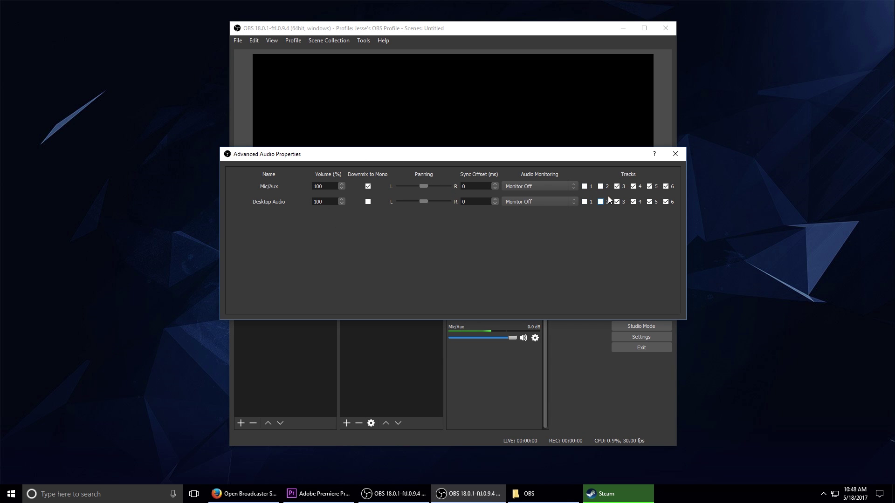
pyautogui.click(633, 202)
pyautogui.click(649, 186)
pyautogui.click(649, 202)
pyautogui.click(584, 186)
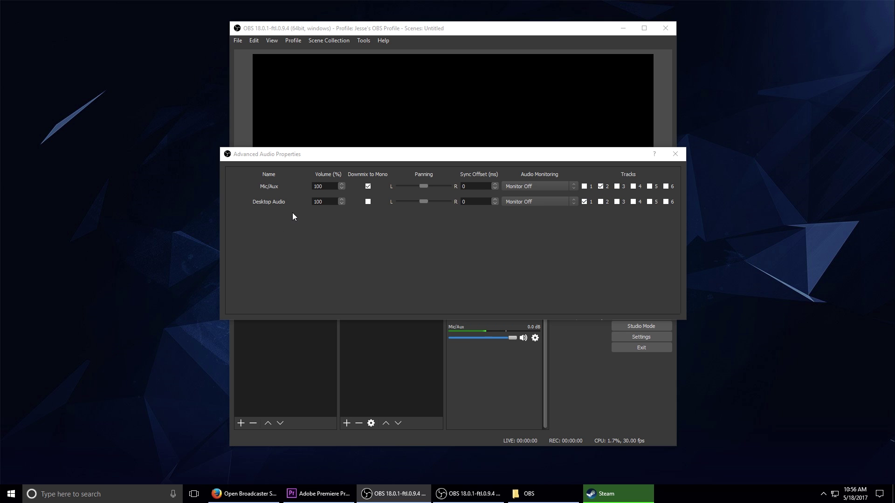
pyautogui.click(600, 186)
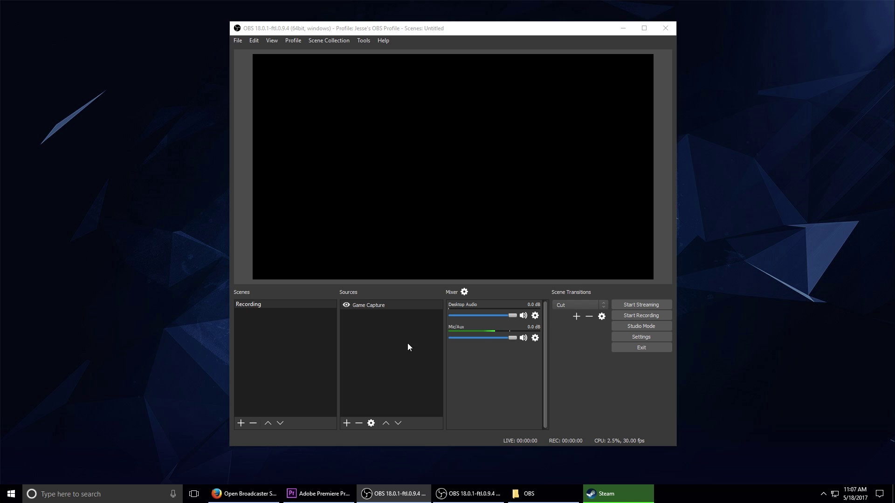
# Step: Keep the Base (Canvas) Resolution at 1920x1080 in the video settings
pyautogui.click(647, 336)
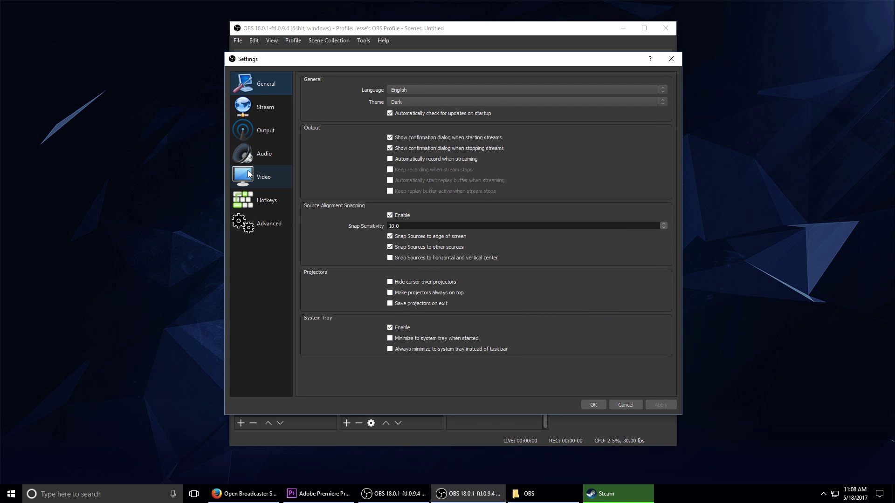
pyautogui.click(258, 179)
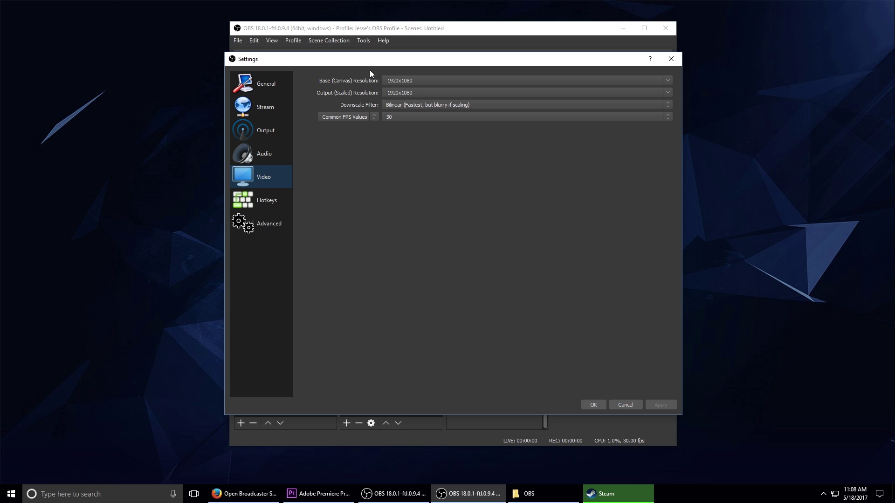
pyautogui.click(667, 80)
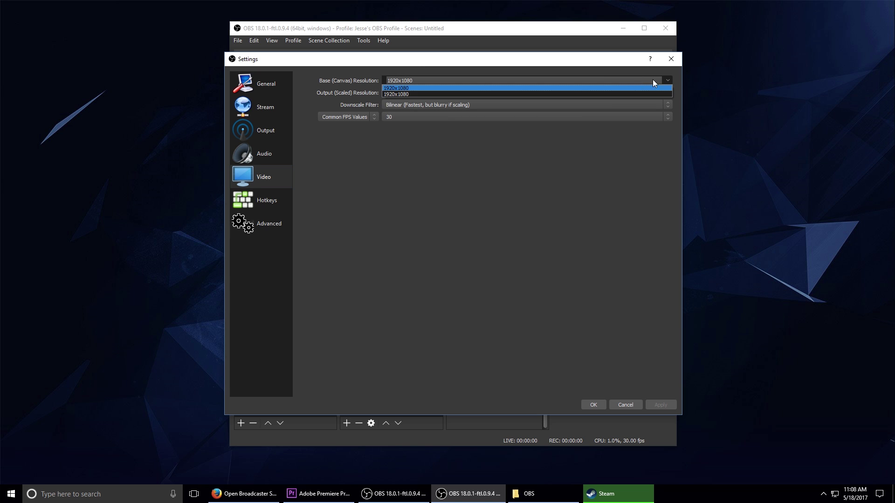
pyautogui.click(441, 89)
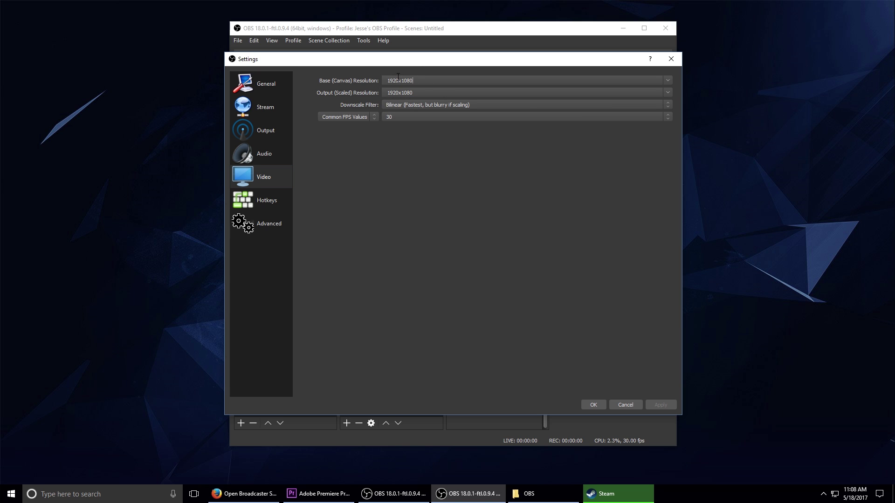
pyautogui.click(654, 82)
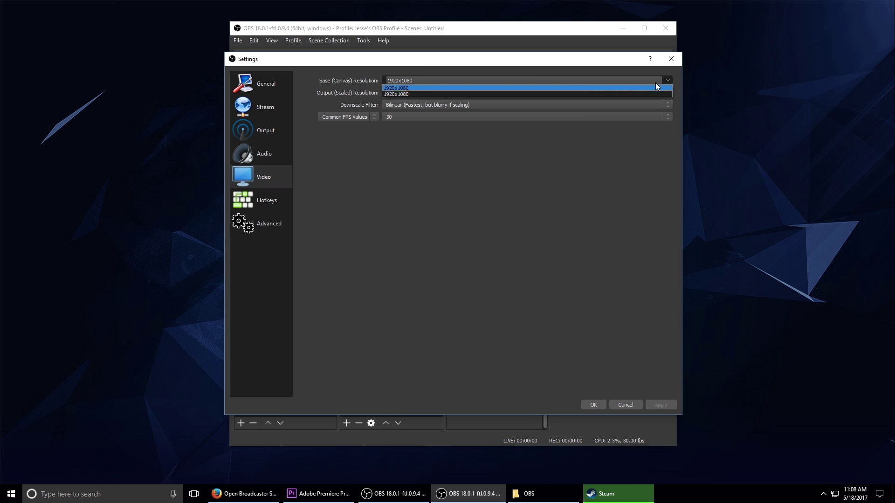
pyautogui.click(420, 94)
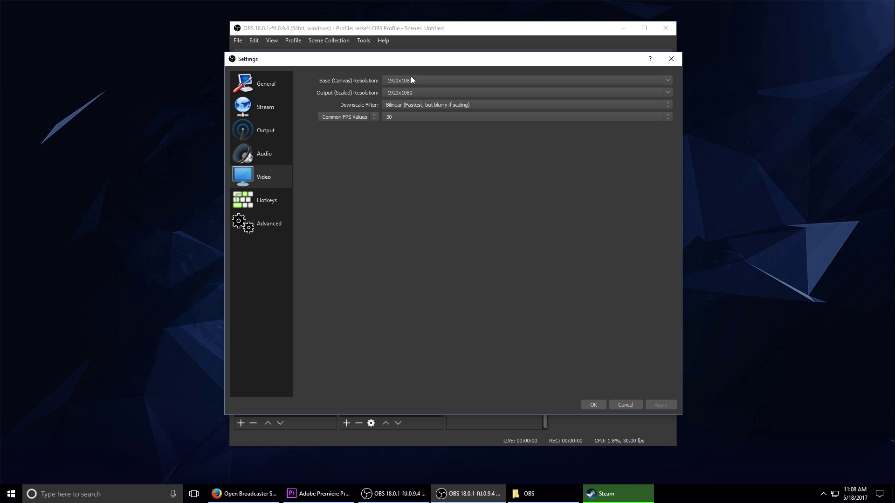
pyautogui.click(668, 82)
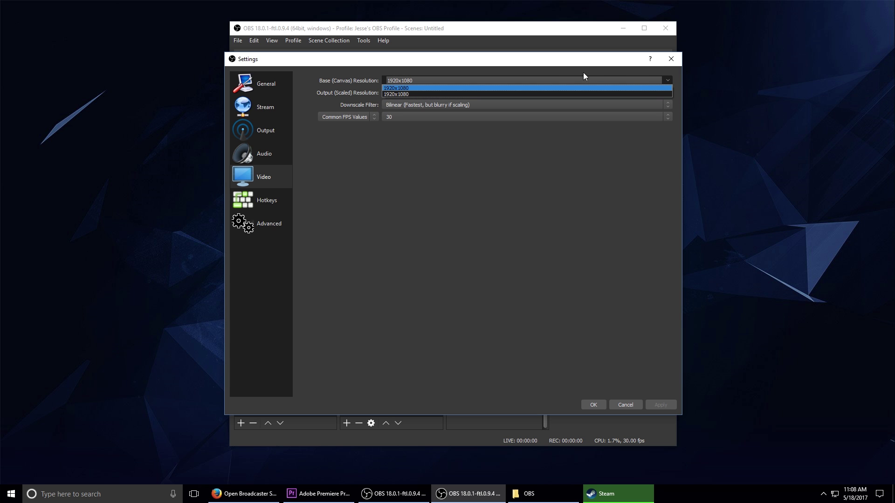
pyautogui.click(417, 94)
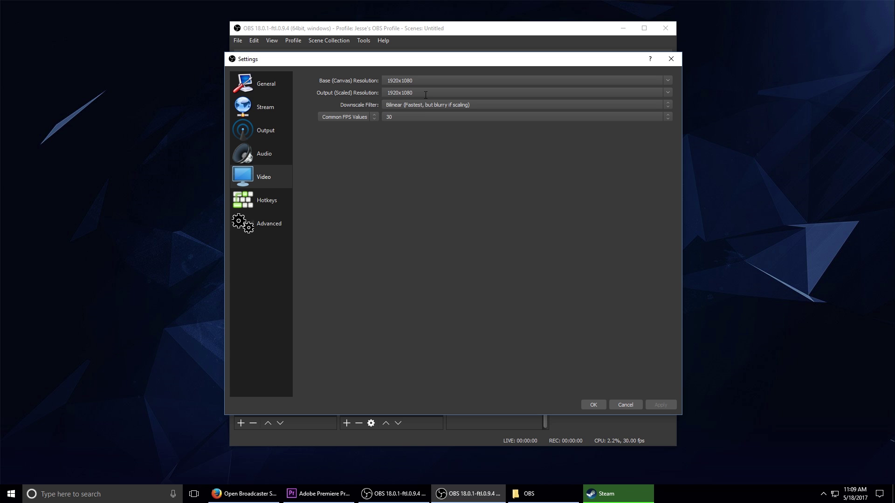
# Step: Try an Output (Scaled) Resolution of 1280x720 and set it back to 1920x1080
pyautogui.click(667, 93)
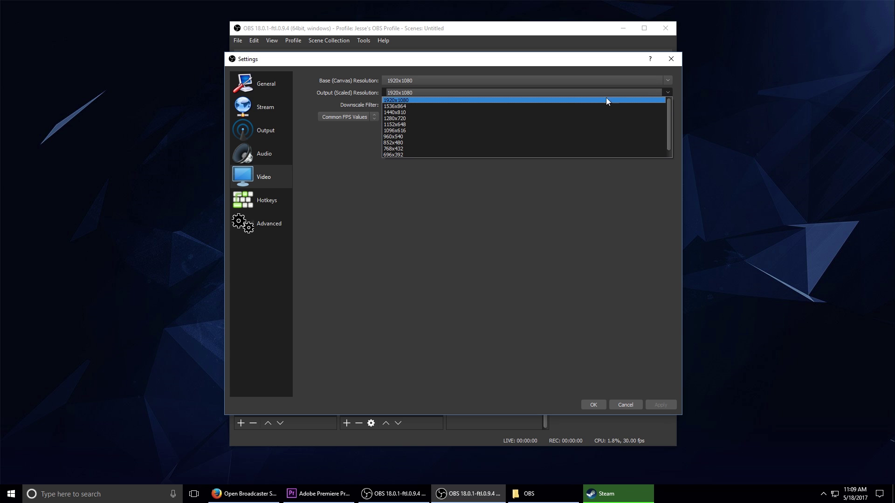
pyautogui.click(418, 119)
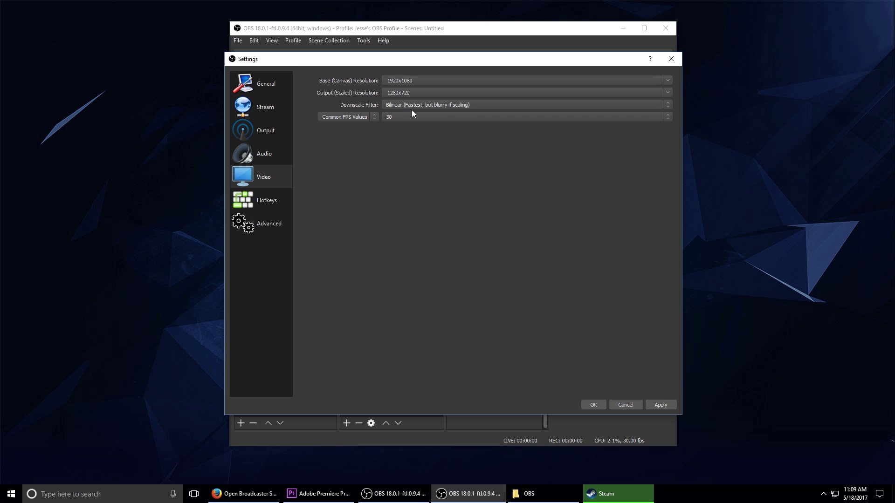
pyautogui.click(669, 93)
pyautogui.click(450, 99)
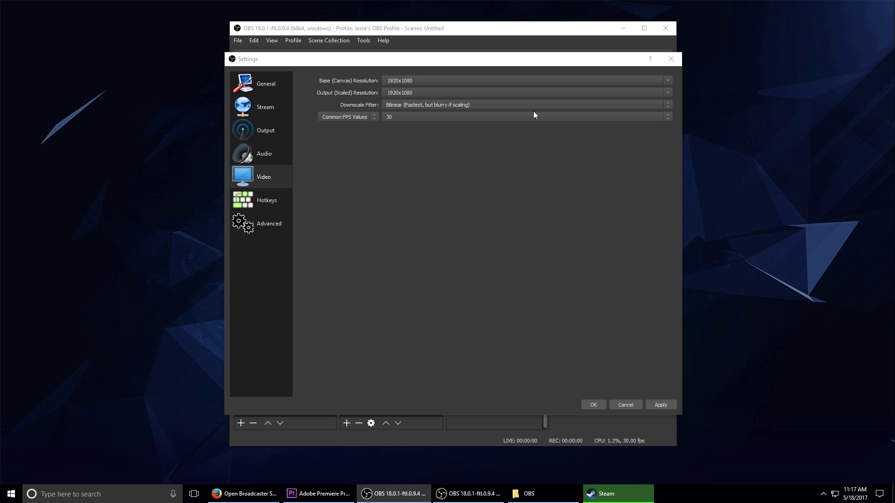
# Step: Set the Downscale Filter to Lanczos (Sharpened scaling, 32 samples)
pyautogui.click(582, 105)
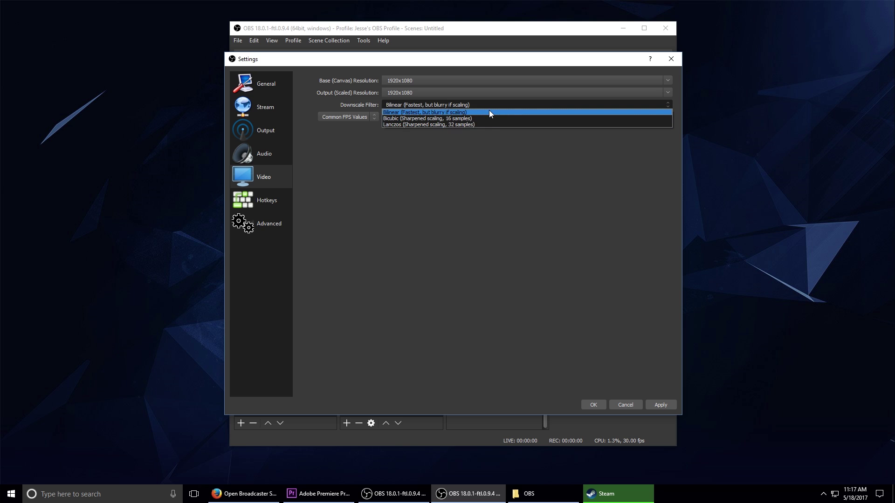
pyautogui.click(488, 124)
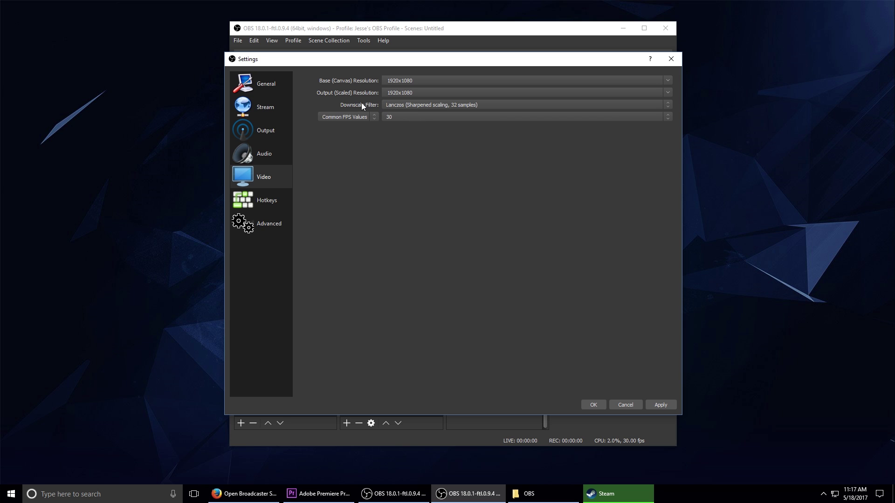
pyautogui.click(504, 106)
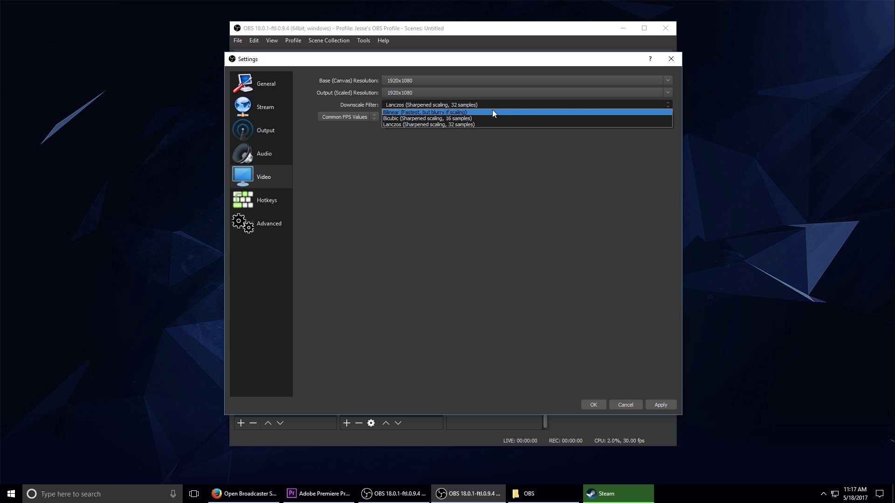
pyautogui.click(443, 124)
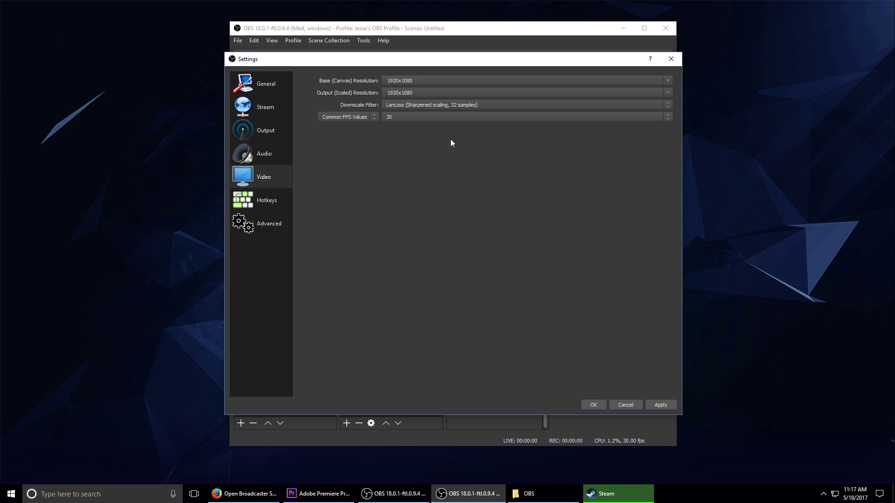
pyautogui.click(636, 104)
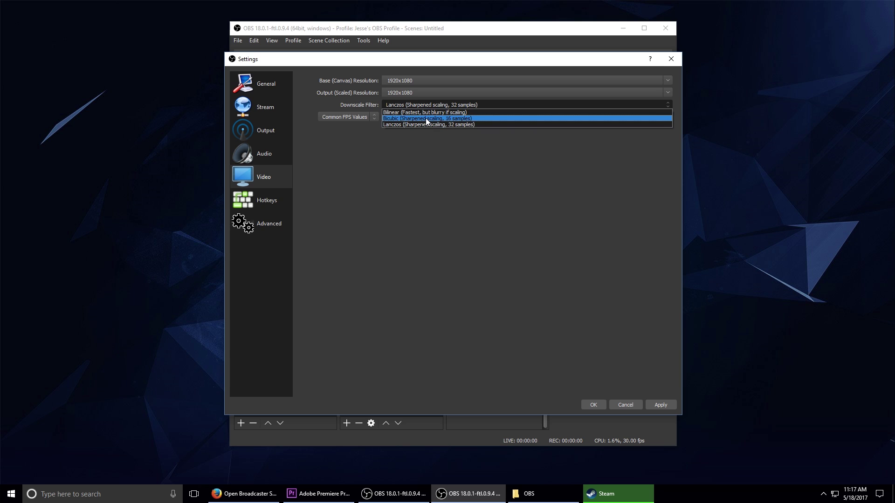
pyautogui.click(452, 125)
# Step: Try the Bicubic and Bilinear downscale filters and switch back to Lanczos (Sharpened scaling, 32 samples)
pyautogui.click(461, 105)
pyautogui.click(461, 120)
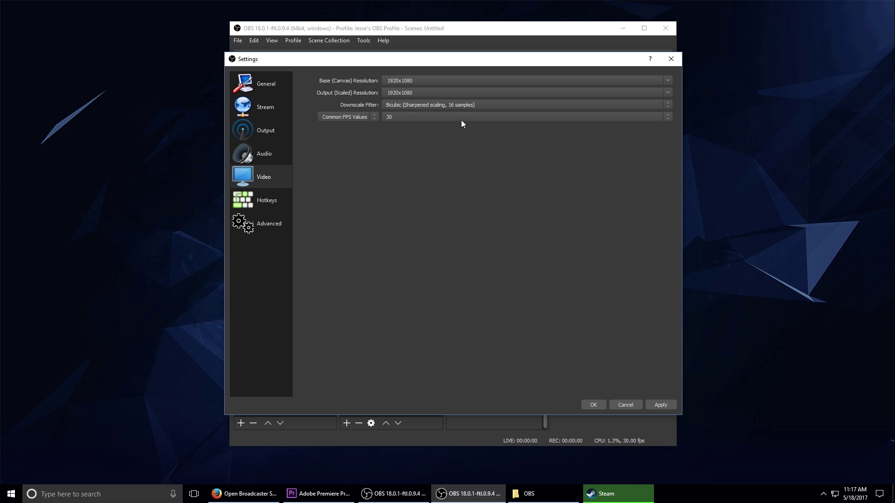
pyautogui.click(471, 106)
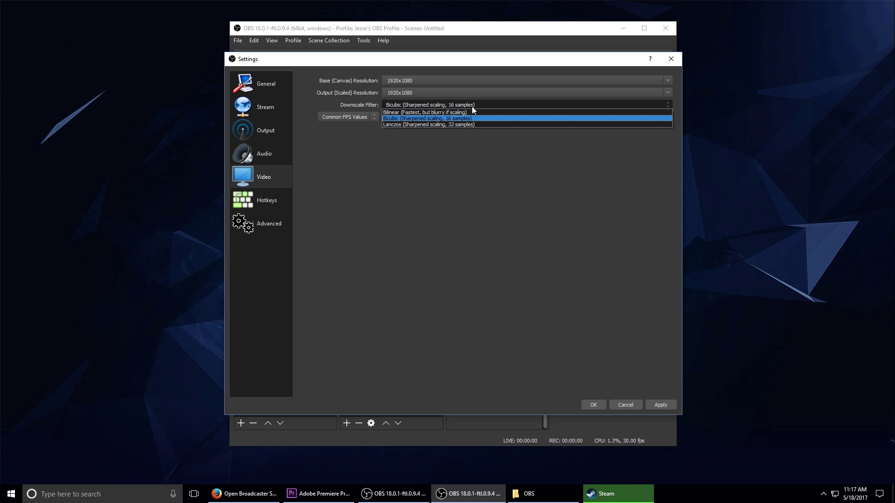
pyautogui.click(471, 111)
pyautogui.click(461, 106)
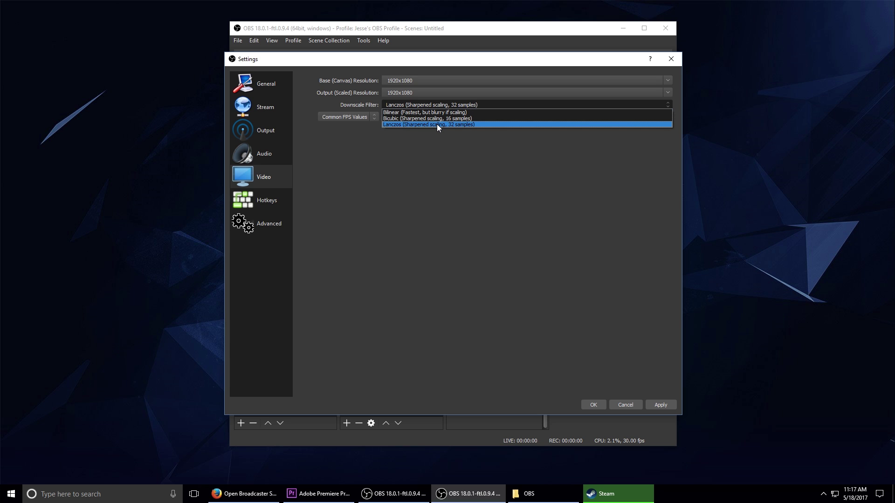
pyautogui.click(439, 124)
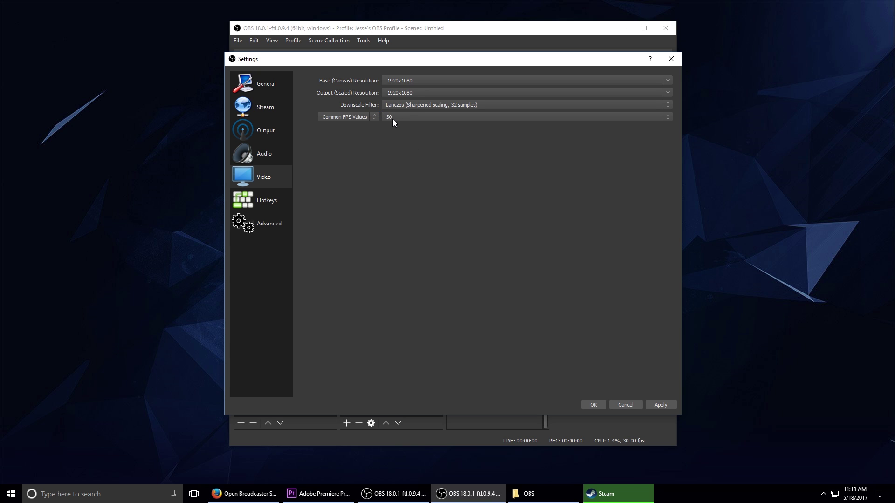
# Step: Set the Common FPS Values option to 60 in the video settings
pyautogui.click(469, 115)
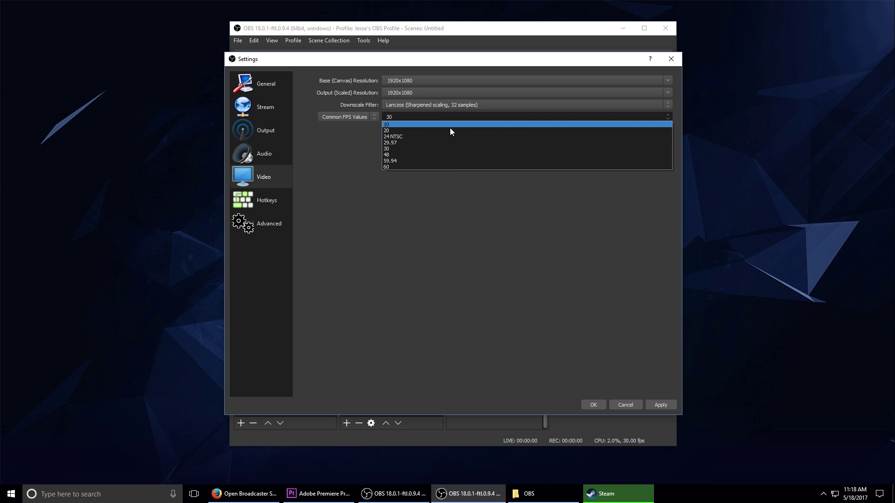
pyautogui.click(449, 149)
pyautogui.click(454, 119)
pyautogui.click(452, 167)
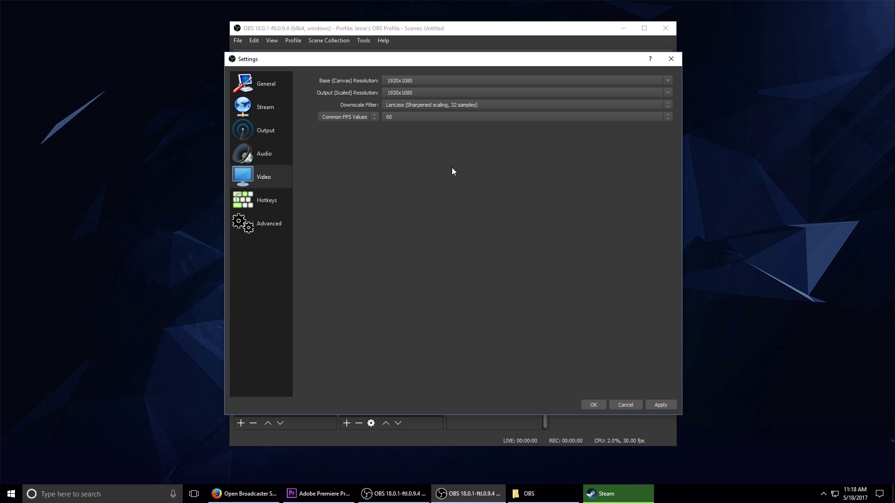
pyautogui.click(421, 117)
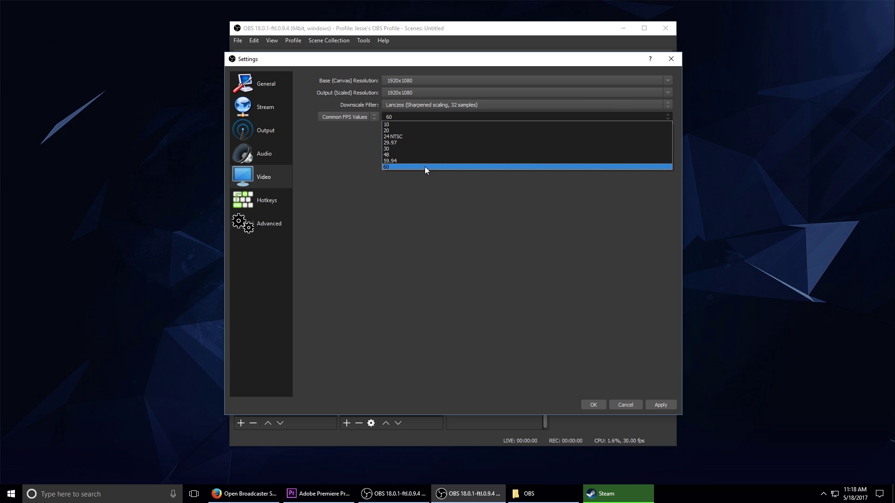
pyautogui.click(424, 167)
pyautogui.click(429, 116)
pyautogui.click(429, 166)
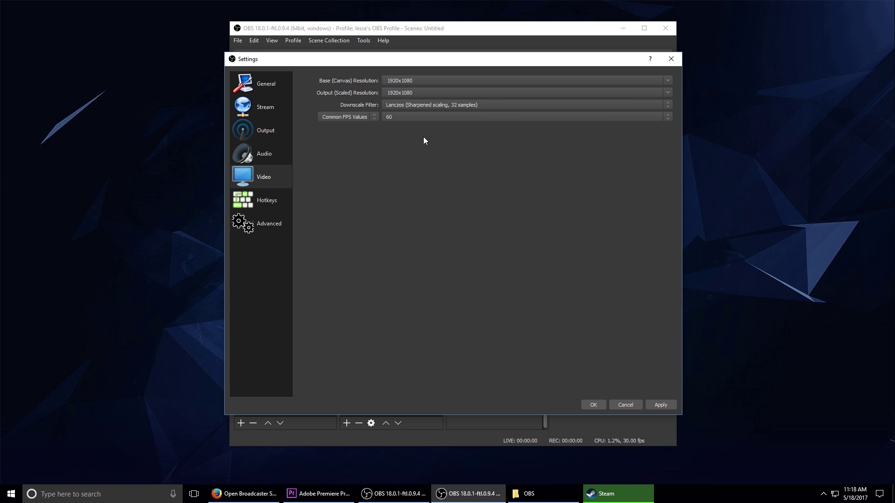
# Step: Try a Common FPS Values setting of 30 and switch it back to 60
pyautogui.click(385, 118)
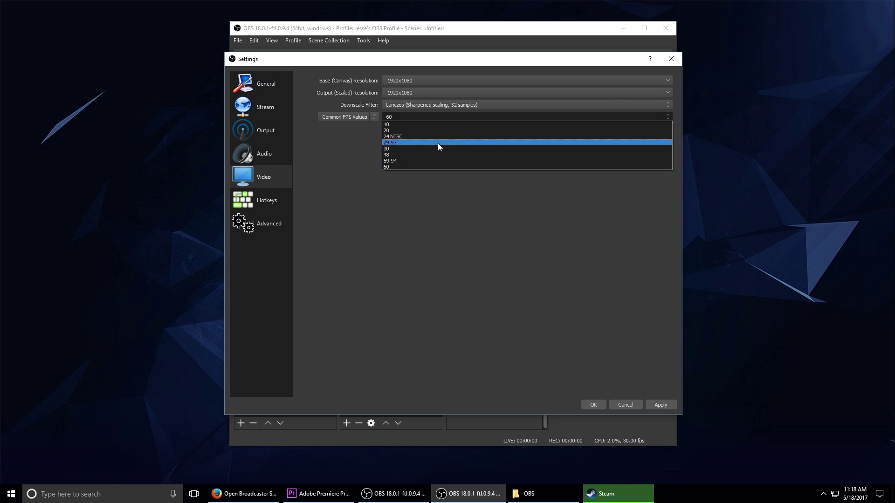
pyautogui.click(447, 117)
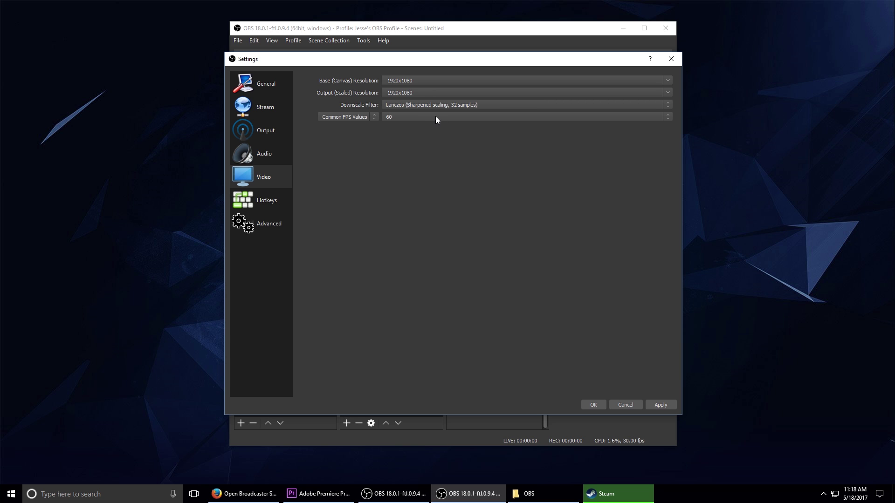
pyautogui.click(436, 116)
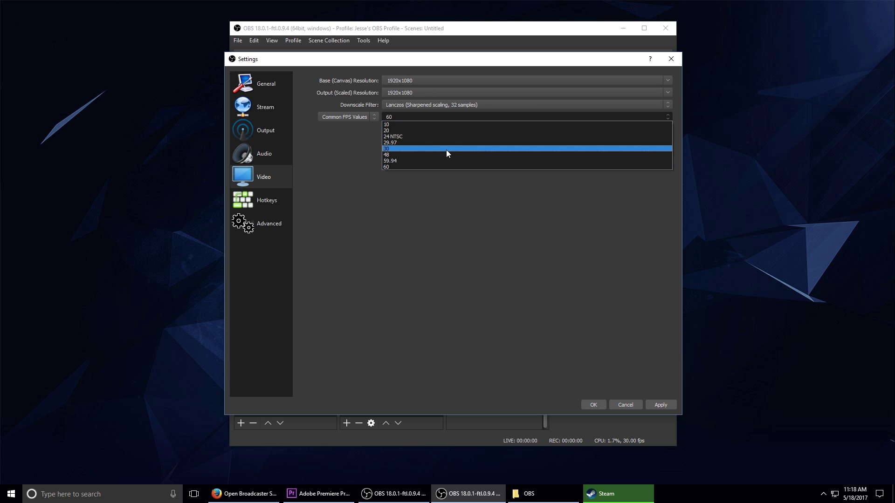
pyautogui.click(446, 148)
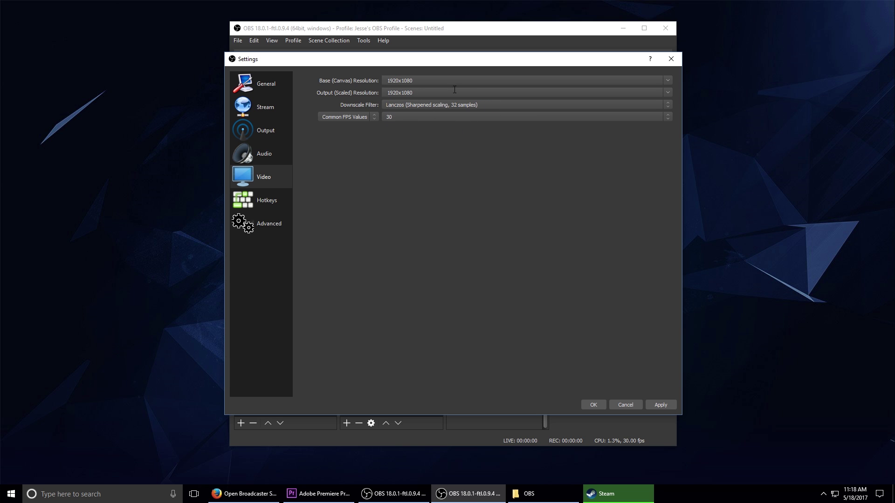
pyautogui.click(422, 117)
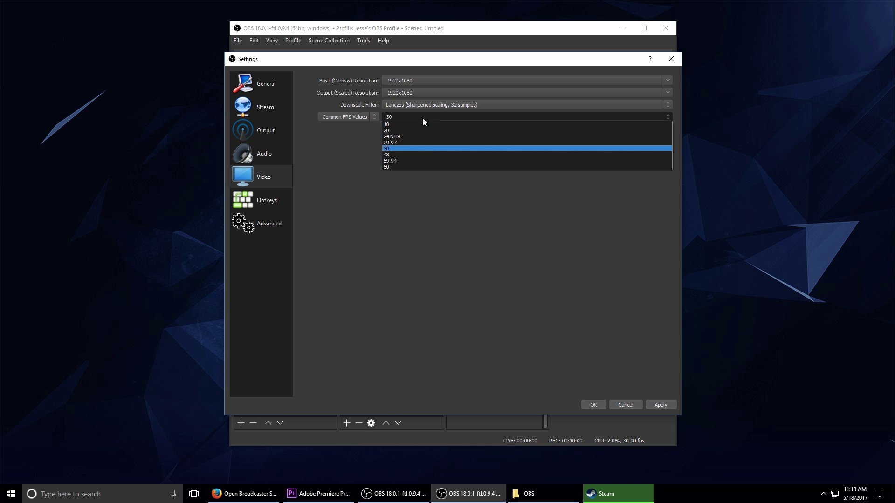
pyautogui.click(425, 167)
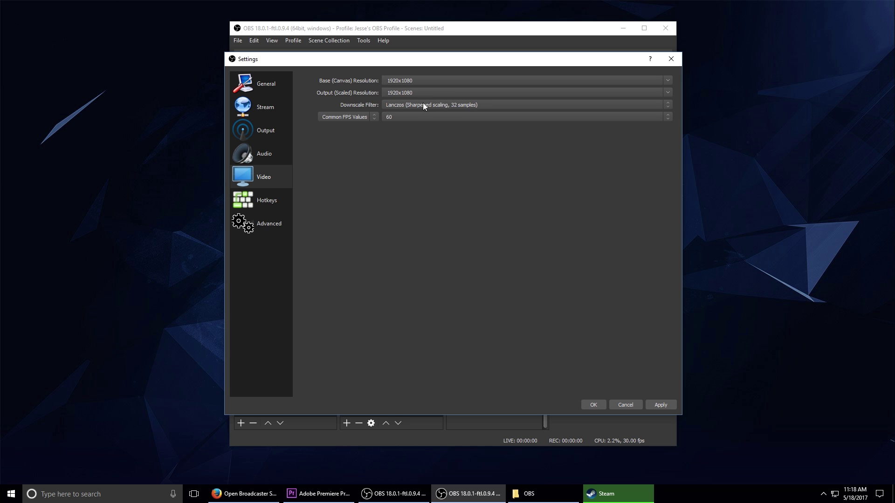
# Step: Keep the Output (Scaled) Resolution at 1920x1080 and apply the video settings
pyautogui.click(432, 92)
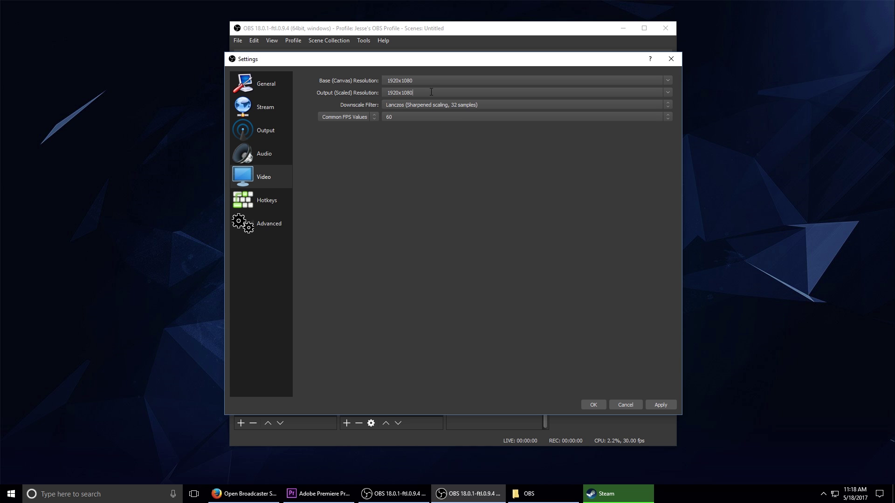
pyautogui.click(664, 92)
pyautogui.press('Escape')
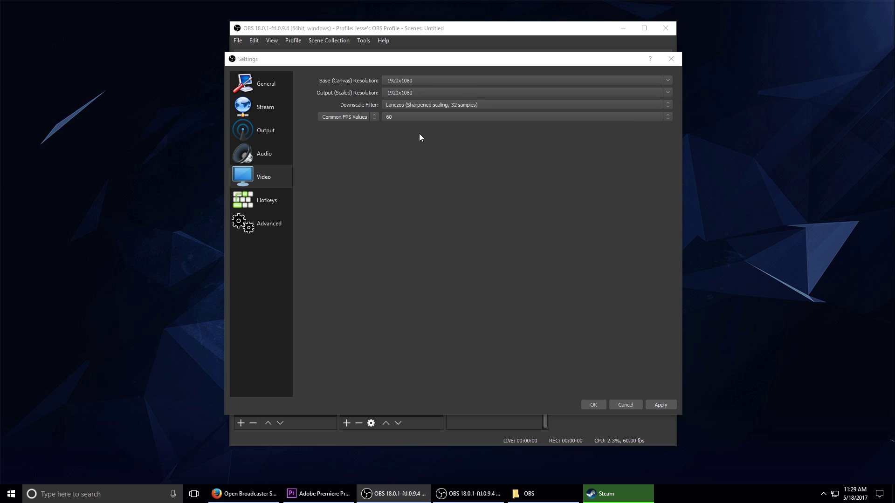
pyautogui.click(665, 404)
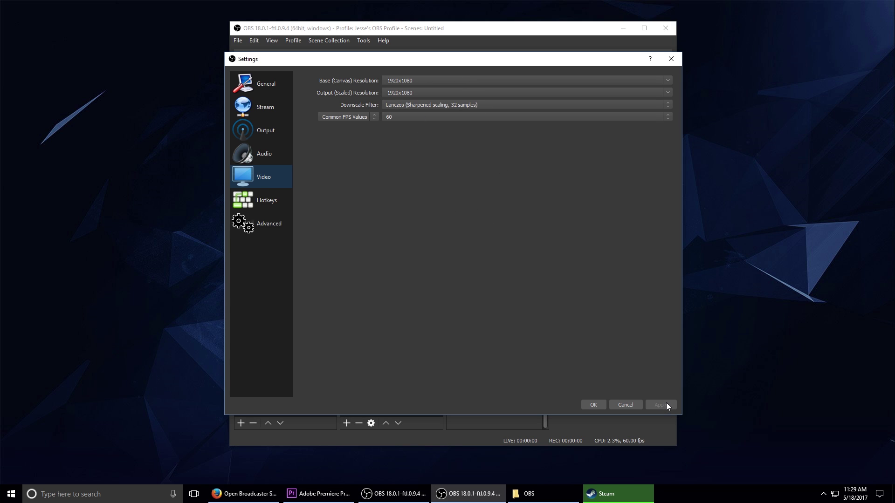
# Step: In the recording output settings, choose the Standard type and keep the OBS folder as the recording directory
pyautogui.click(265, 132)
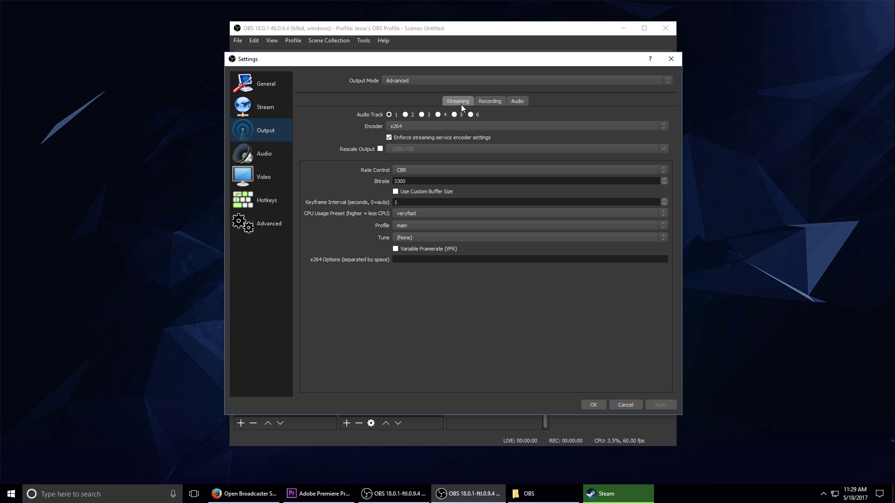
pyautogui.click(491, 99)
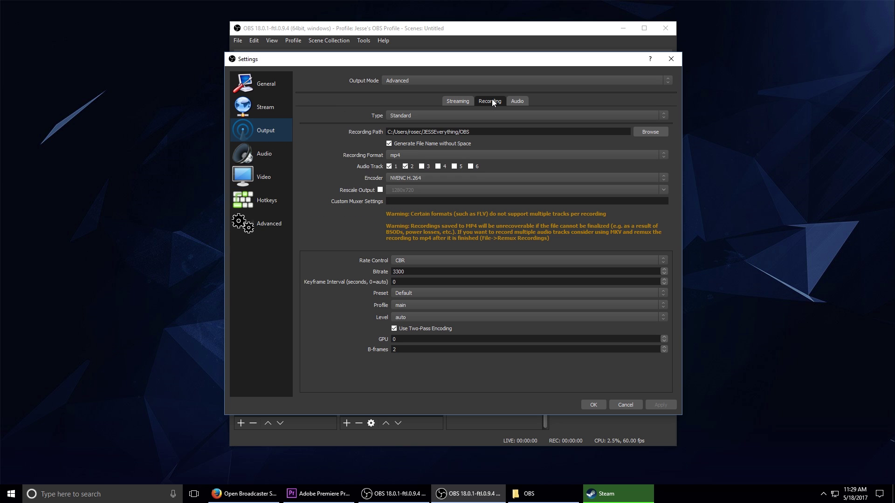
pyautogui.click(424, 114)
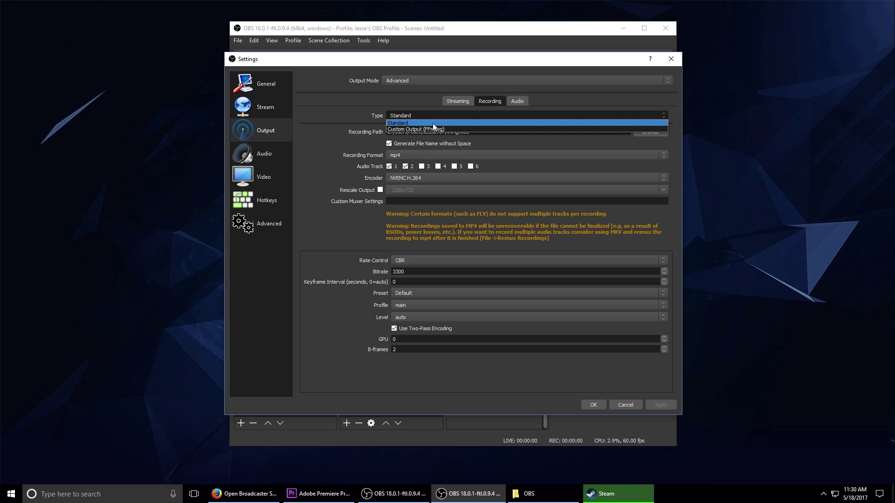
pyautogui.click(433, 123)
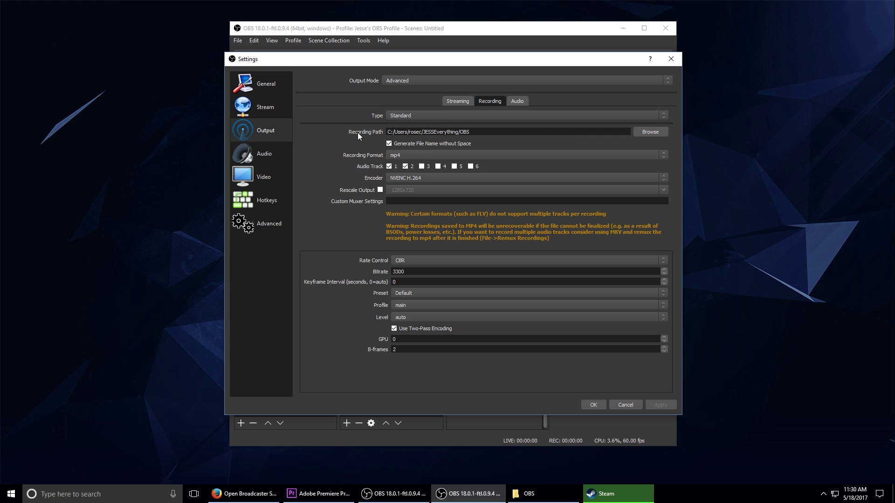
pyautogui.click(652, 133)
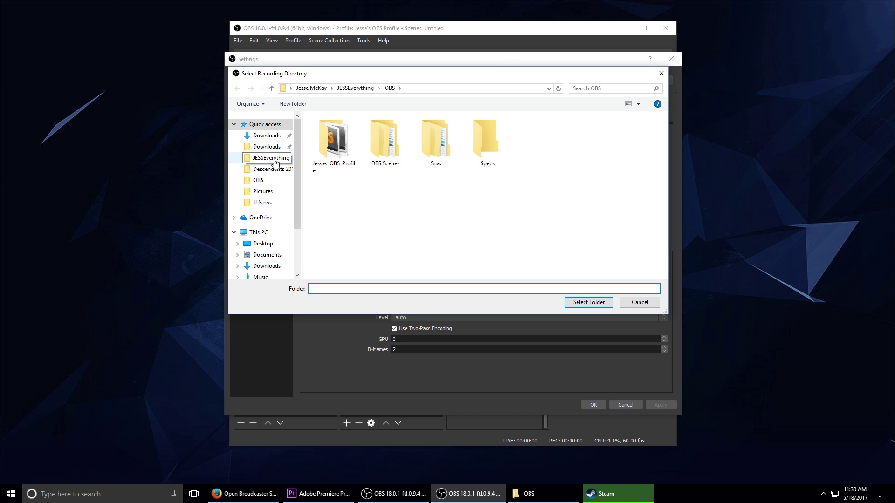
pyautogui.press('Return')
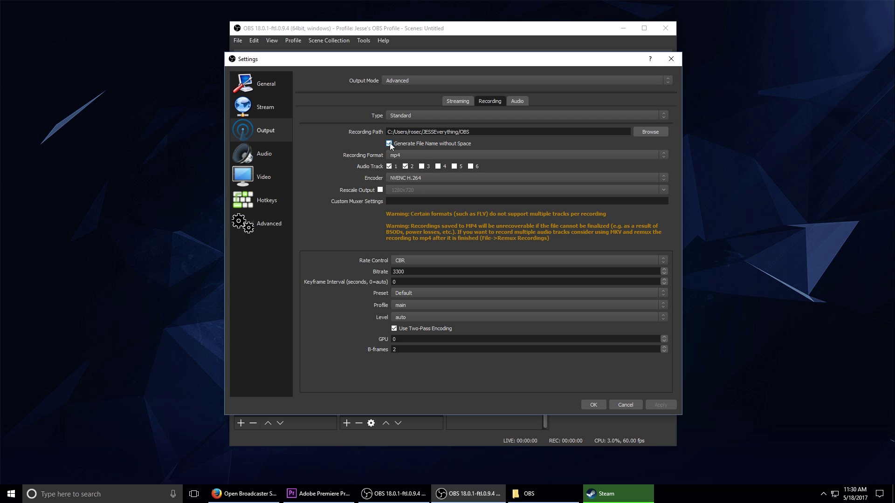
# Step: Leave Generate File Name without Space enabled and set the Recording Format to mp4
pyautogui.click(464, 145)
pyautogui.click(466, 144)
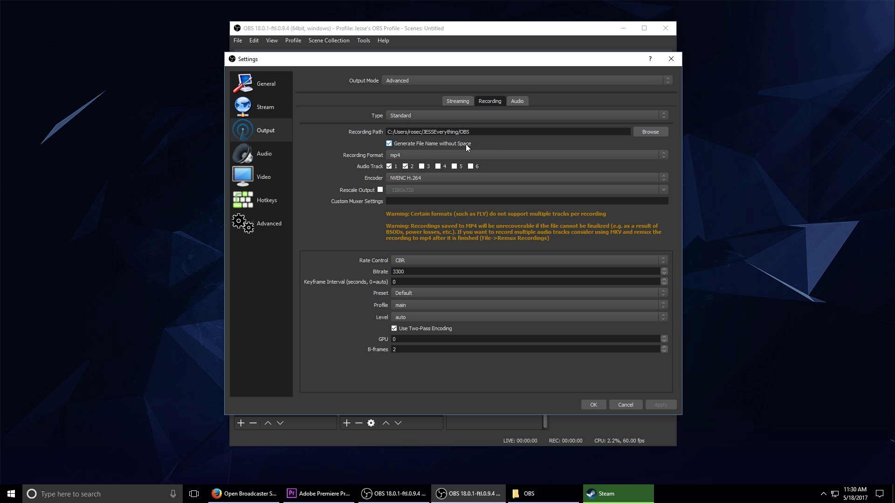
pyautogui.doubleClick(390, 144)
pyautogui.click(403, 144)
pyautogui.click(427, 156)
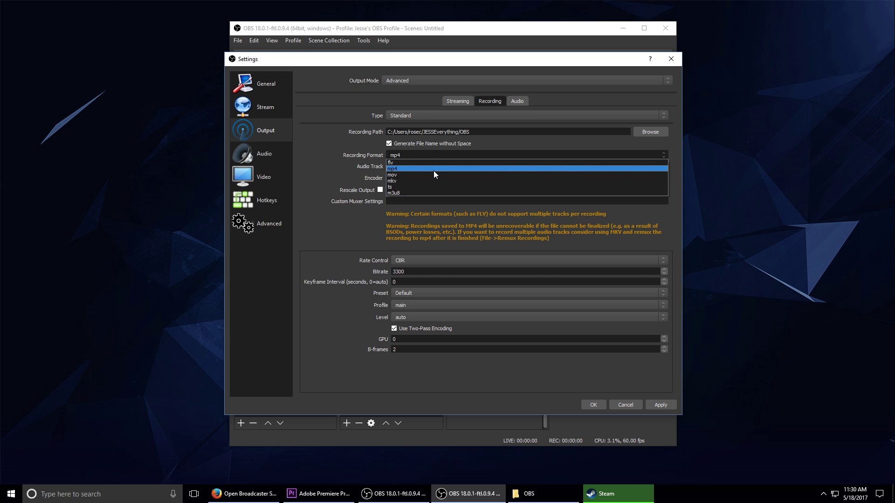
pyautogui.click(434, 170)
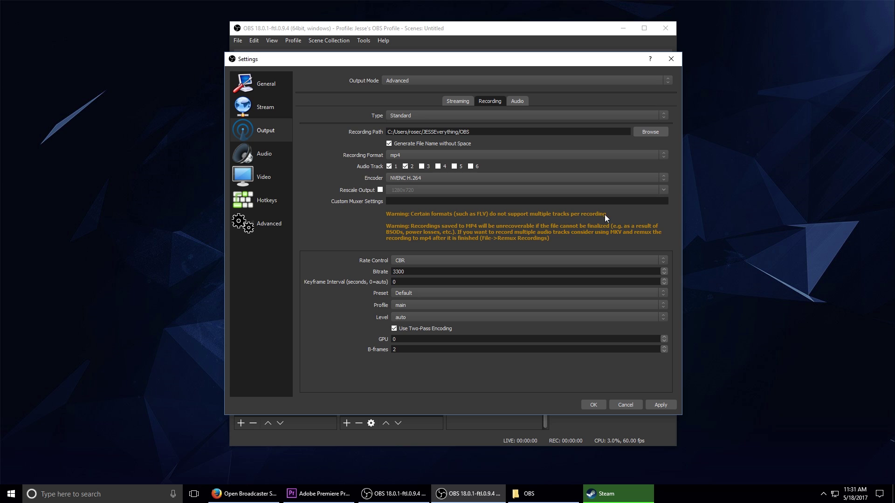
pyautogui.click(404, 156)
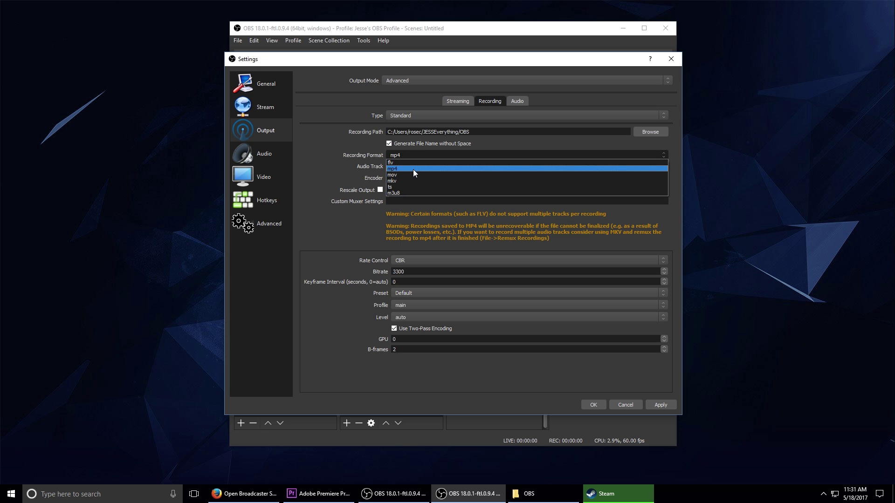
pyautogui.click(414, 169)
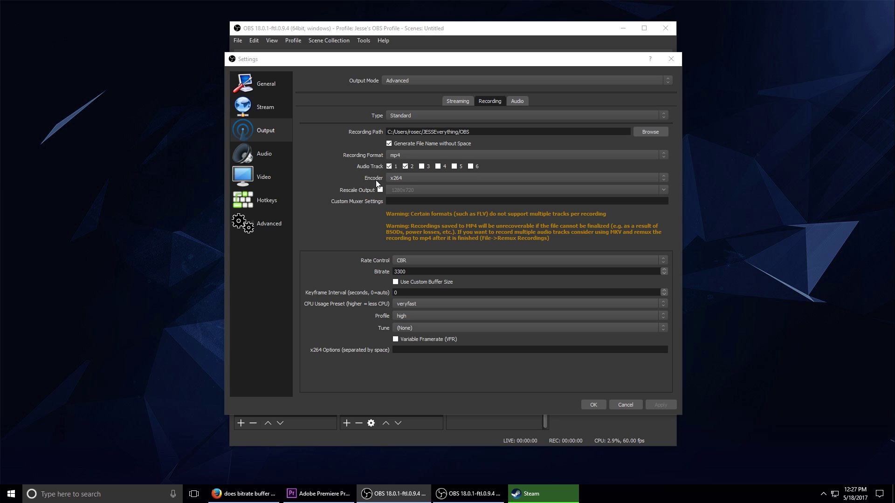
# Step: Try the x264 and QuickSync H.264 options for the recording encoder
pyautogui.click(415, 177)
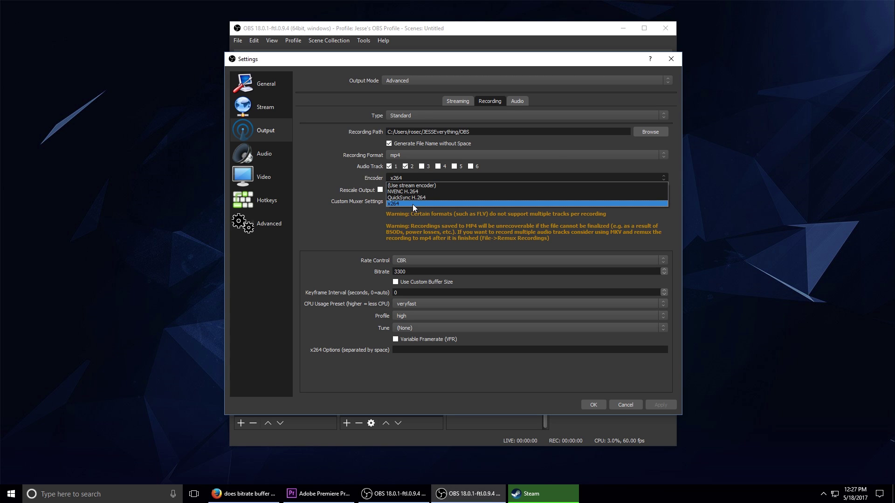
pyautogui.click(412, 205)
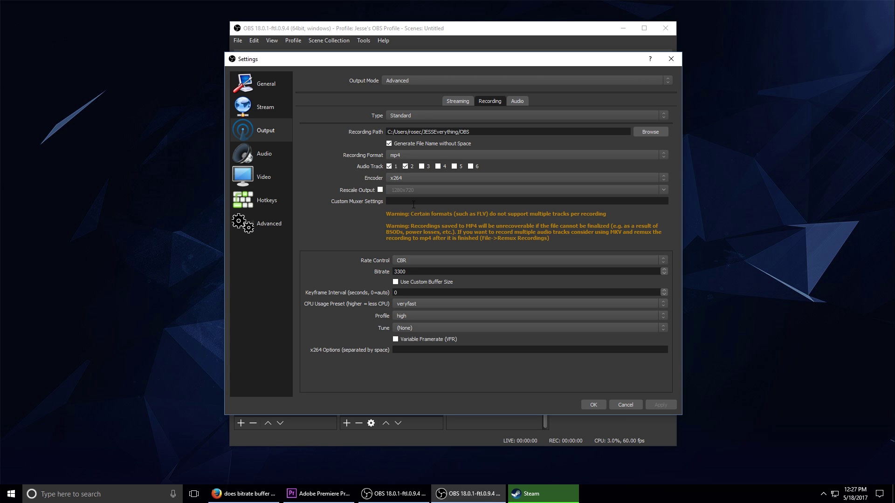
pyautogui.click(407, 177)
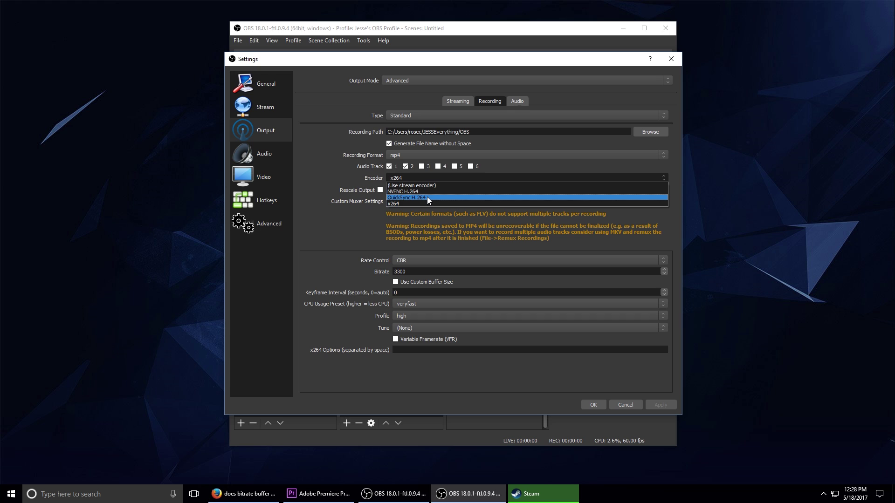
pyautogui.click(427, 197)
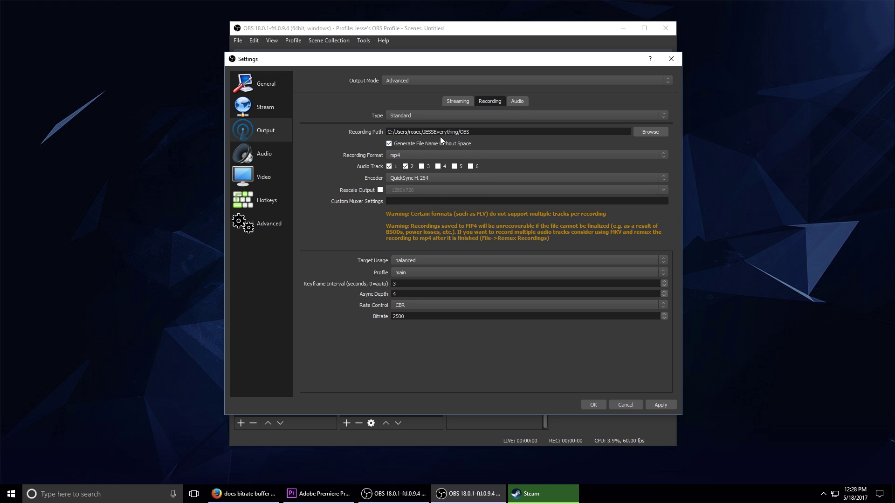
# Step: Set the recording Encoder to NVENC H.264, keeping that choice after reviewing the other available encoders
pyautogui.click(433, 178)
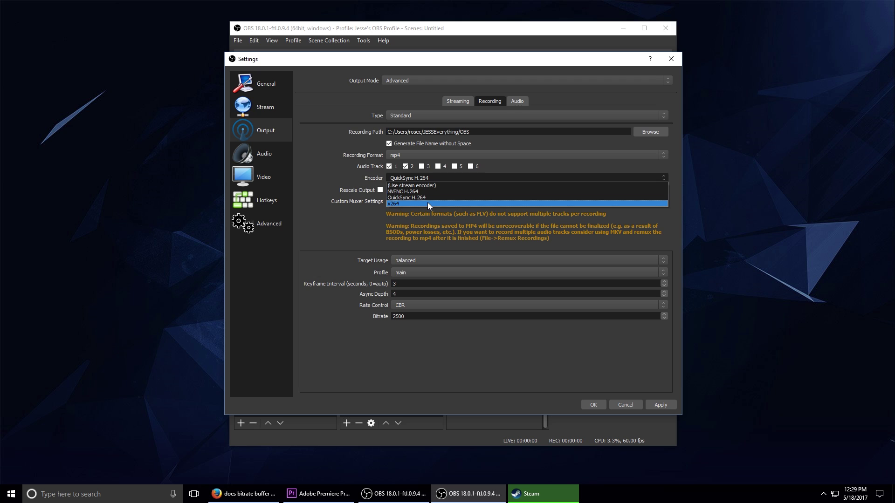
pyautogui.click(433, 191)
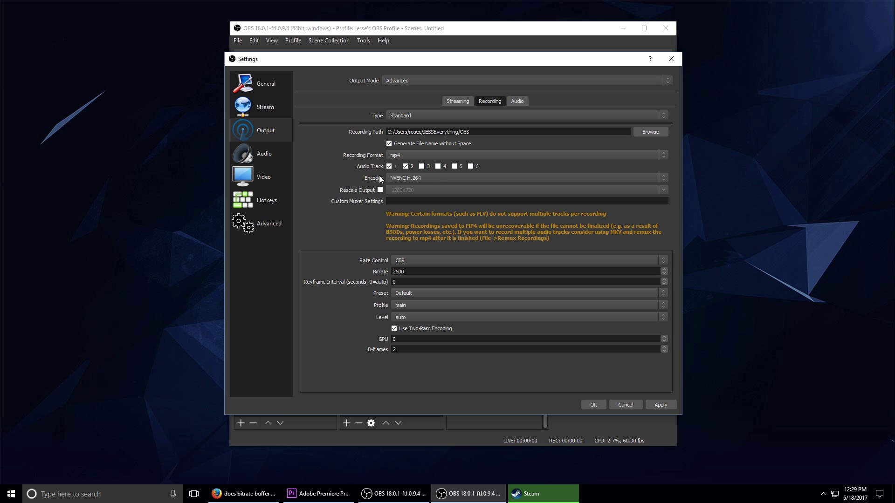
pyautogui.click(429, 178)
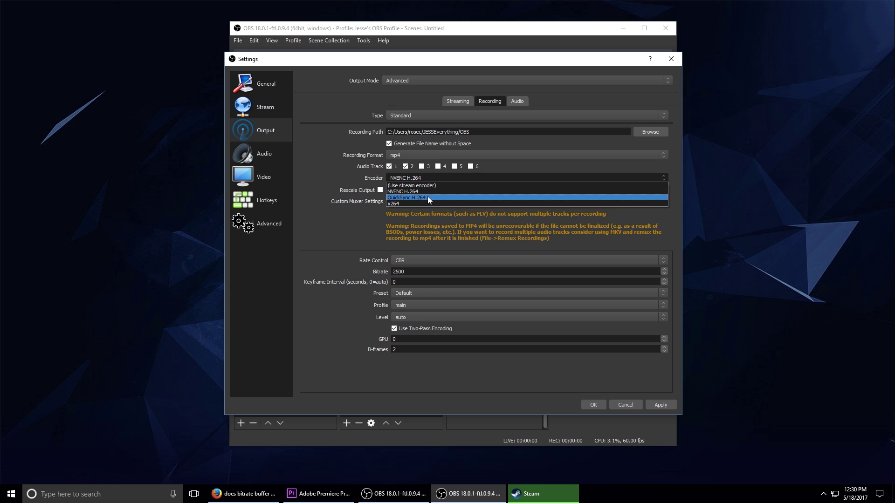
pyautogui.click(424, 190)
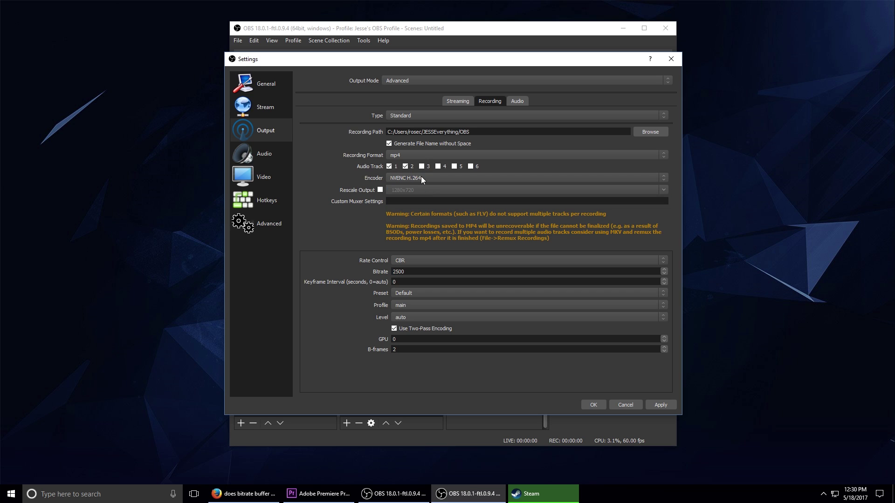
pyautogui.click(423, 177)
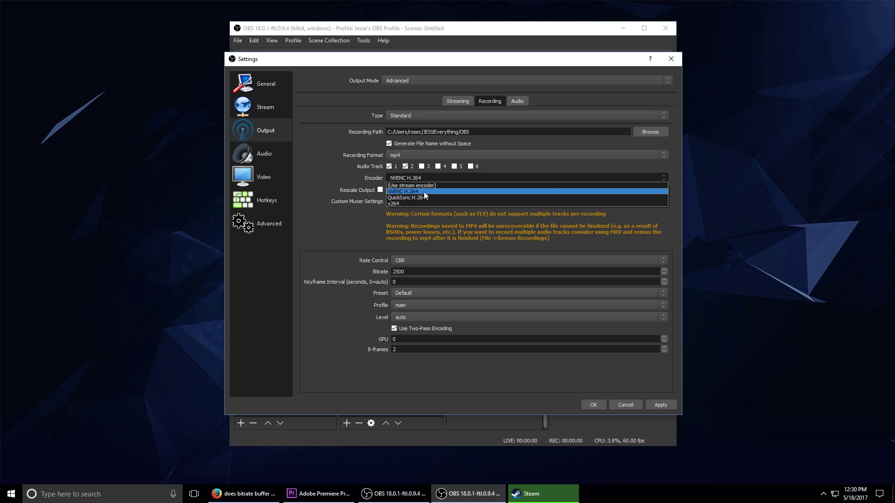
pyautogui.click(425, 192)
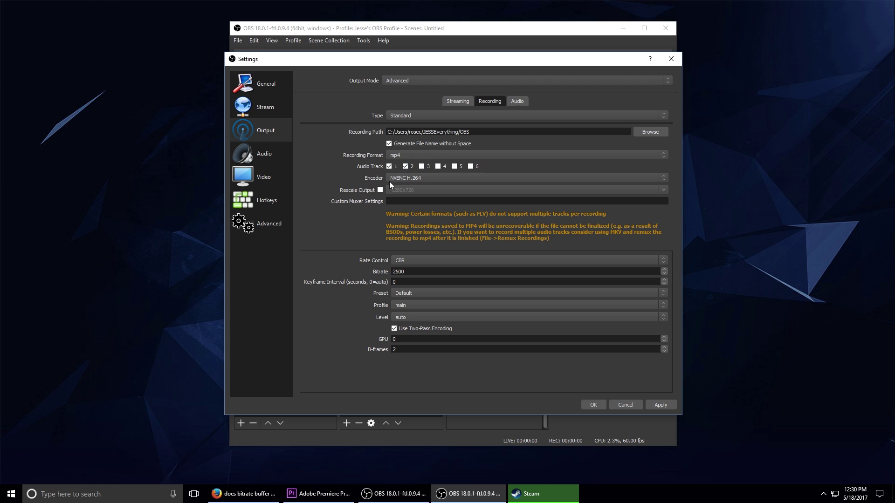
pyautogui.click(430, 177)
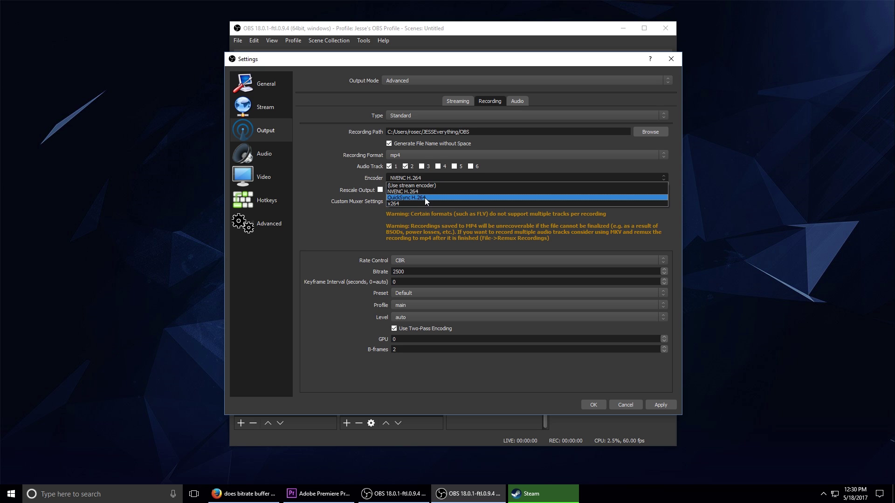
pyautogui.click(425, 191)
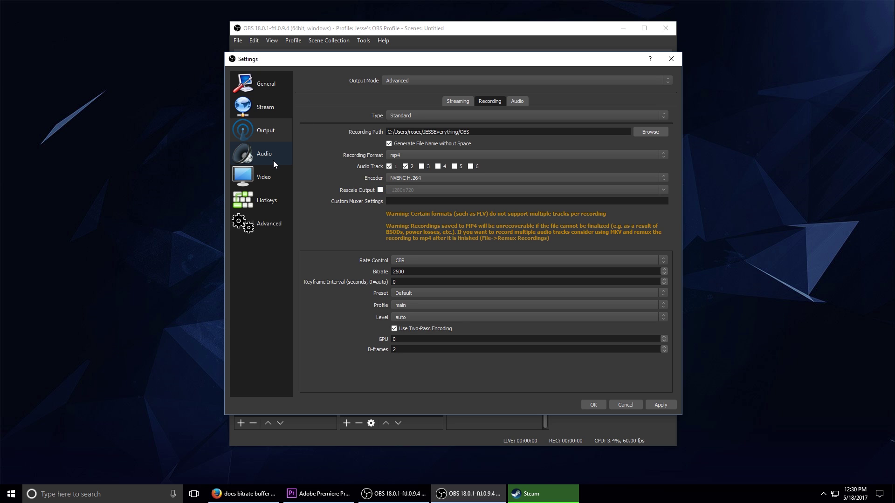
# Step: Try Rescale Output for the recording at 1280x720 and 1920x1080 and turn rescaling off again
pyautogui.click(379, 191)
pyautogui.click(663, 189)
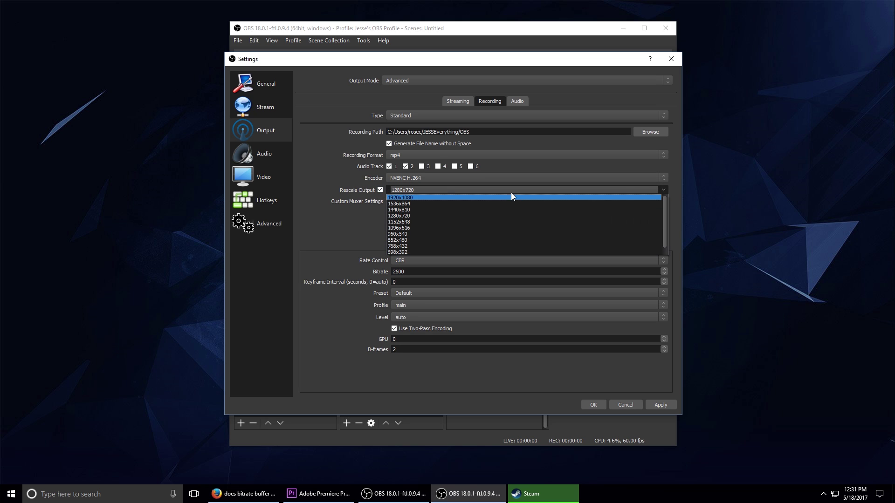
pyautogui.click(448, 215)
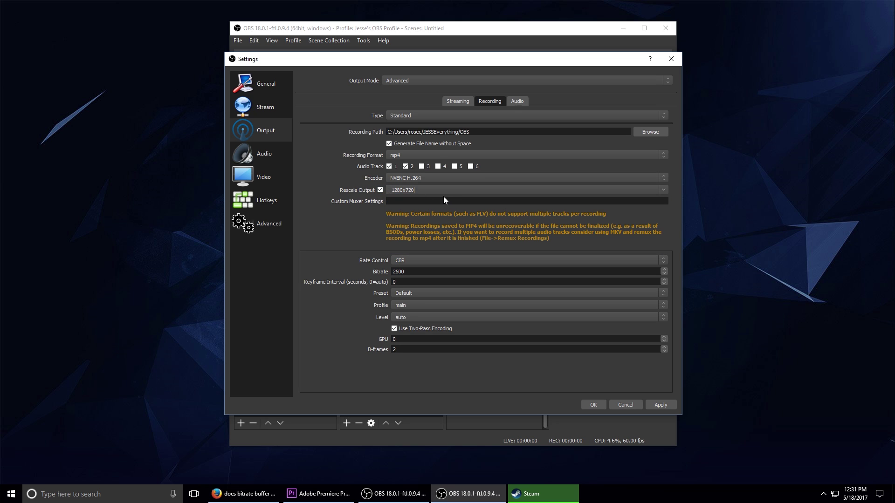
pyautogui.click(662, 190)
pyautogui.click(487, 199)
pyautogui.click(379, 190)
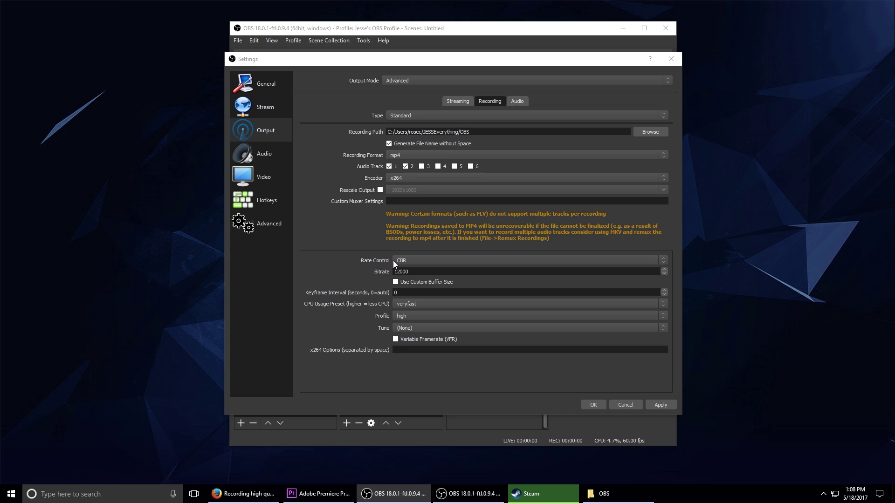
# Step: Try VBR as the recording Rate Control and set it back to CBR
pyautogui.click(418, 258)
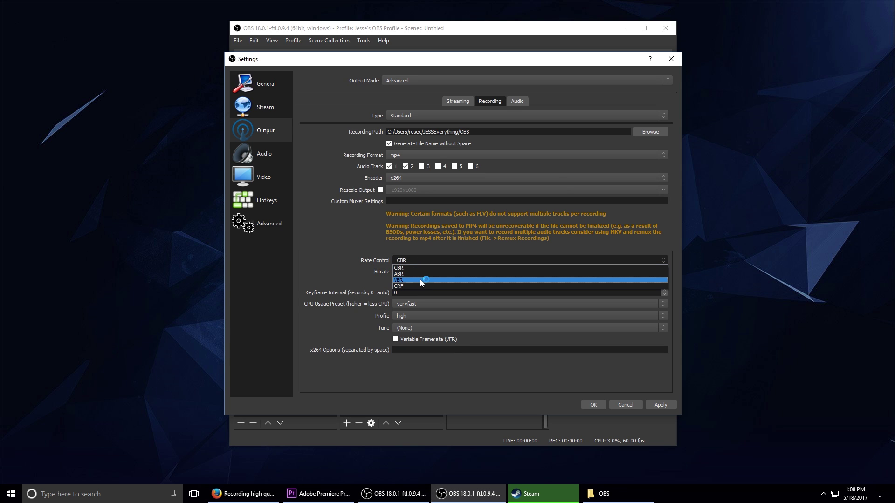
pyautogui.click(420, 280)
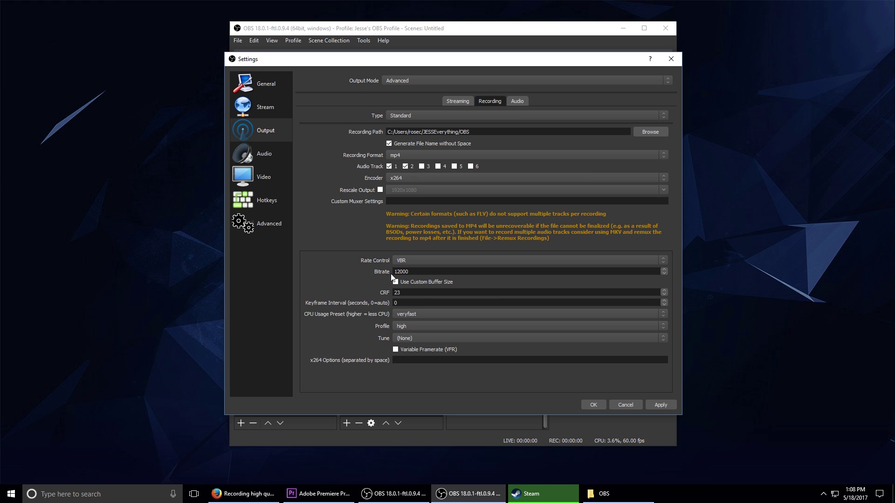
pyautogui.moveTo(414, 271); pyautogui.dragTo(377, 273)
pyautogui.click(403, 259)
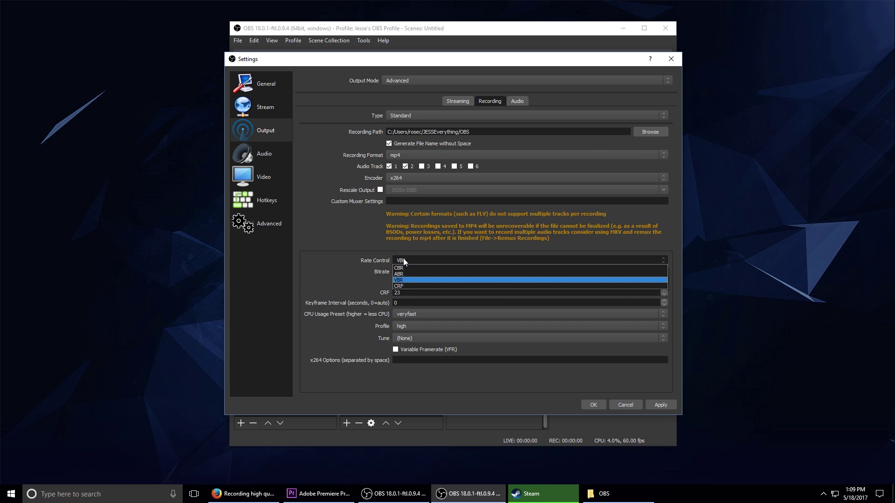
pyautogui.click(410, 268)
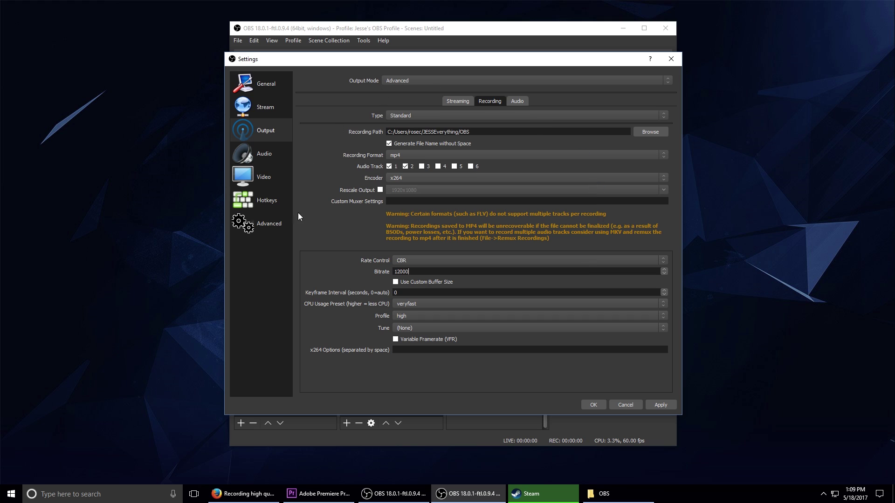
# Step: Try other Bitrate values for the recording and return the Bitrate to 12000
pyautogui.hotkey('ctrl', 'a')
pyautogui.click(423, 269)
pyautogui.moveTo(419, 272); pyautogui.dragTo(362, 278)
pyautogui.write('1')
pyautogui.doubleClick(400, 271)
pyautogui.press('BackSpace')
pyautogui.write('5')
pyautogui.hotkey('ctrl', 'a')
pyautogui.write('12')
pyautogui.click(429, 269)
pyautogui.doubleClick(415, 272)
pyautogui.click(449, 273)
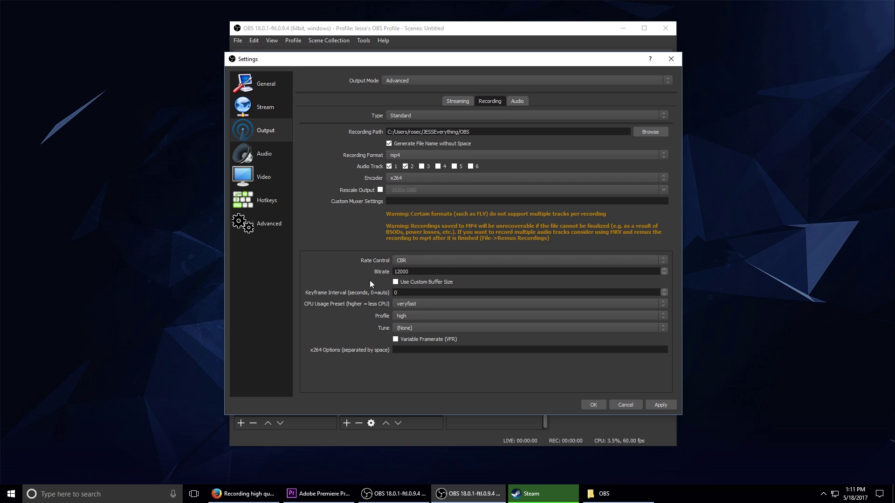
# Step: Enable Use Custom Buffer Size for the recording and set the Keyframe Interval to 1 second
pyautogui.click(395, 283)
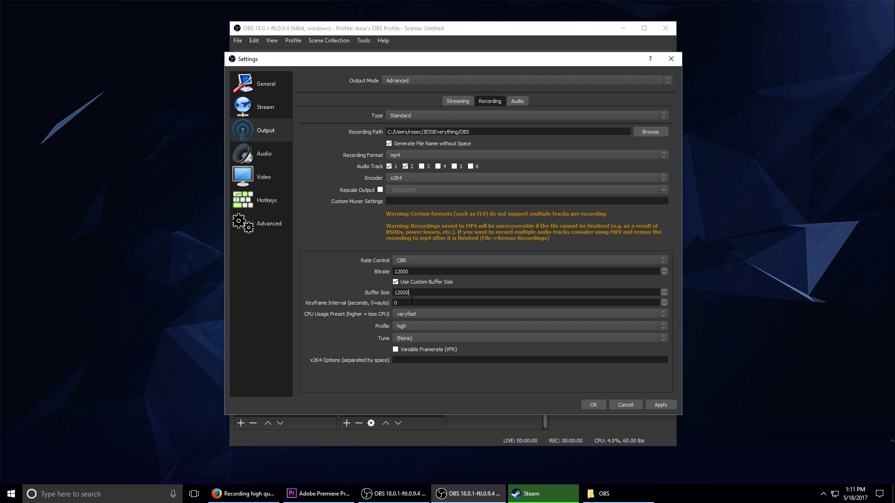
pyautogui.moveTo(410, 303); pyautogui.dragTo(387, 302)
pyautogui.hotkey('ctrl', 'a')
pyautogui.click(421, 303)
pyautogui.write('1')
# Step: Review the CPU Usage Preset options, try faster and set the preset back to veryfast
pyautogui.click(421, 313)
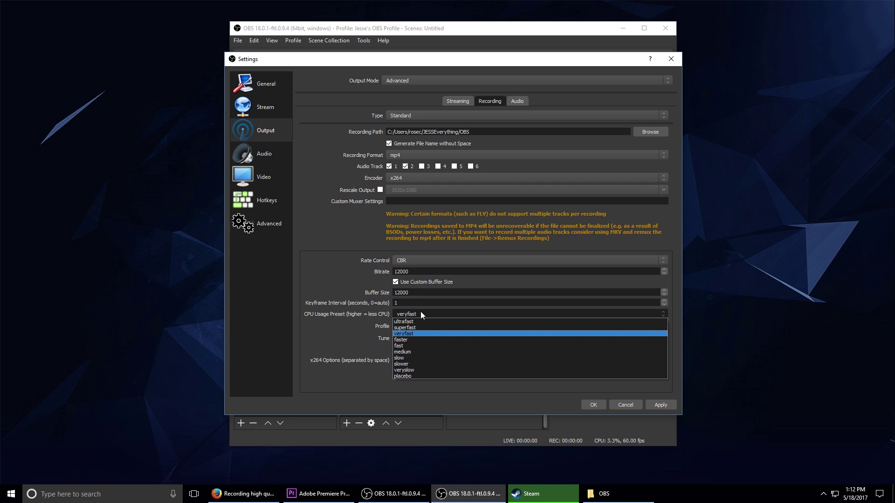
pyautogui.click(423, 335)
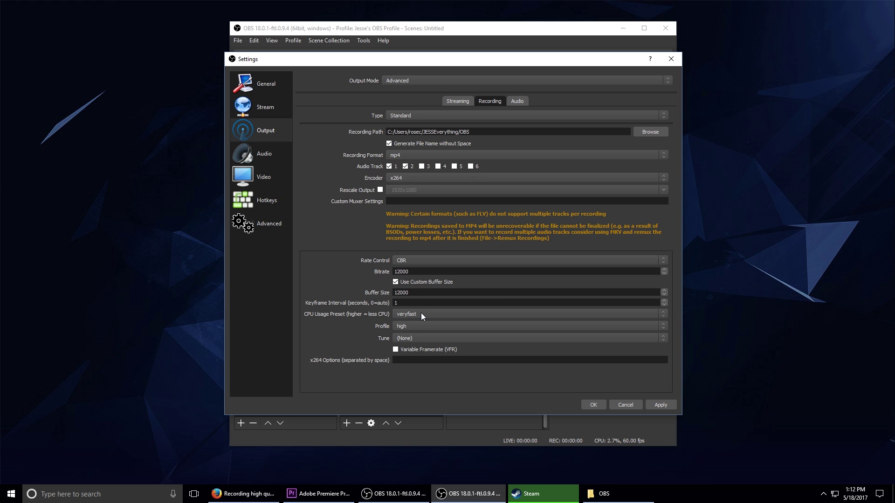
pyautogui.click(422, 316)
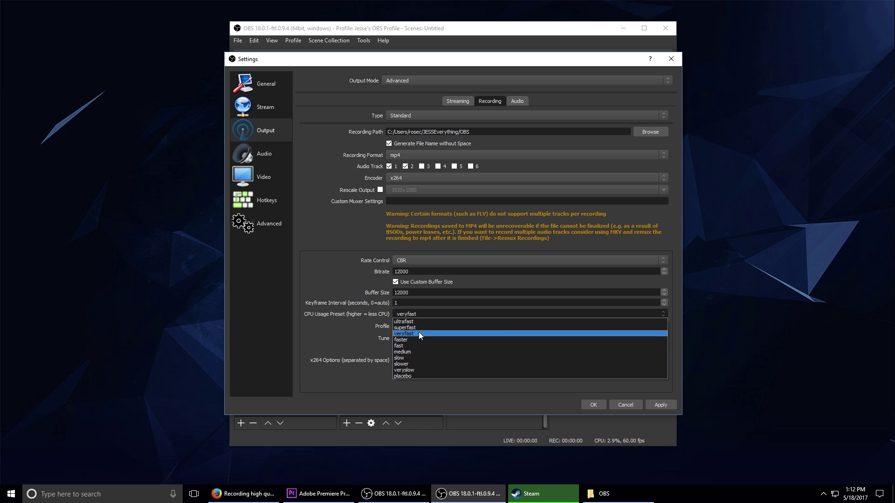
pyautogui.click(418, 333)
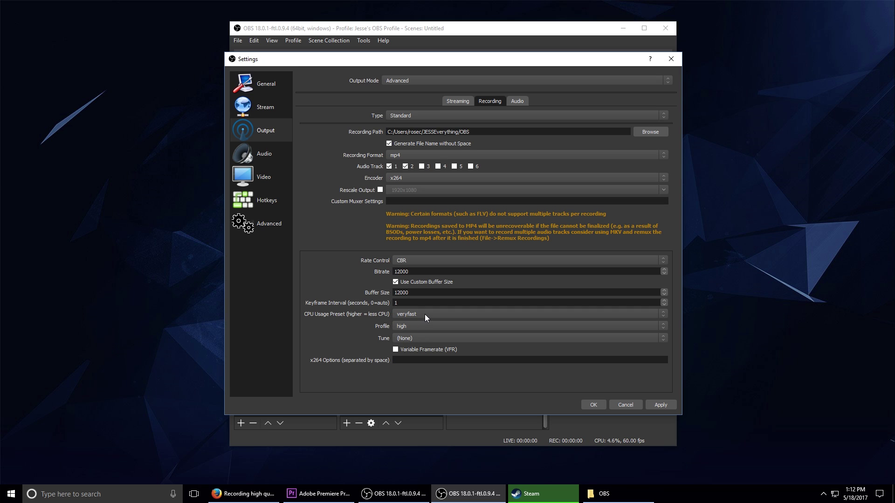
pyautogui.click(416, 312)
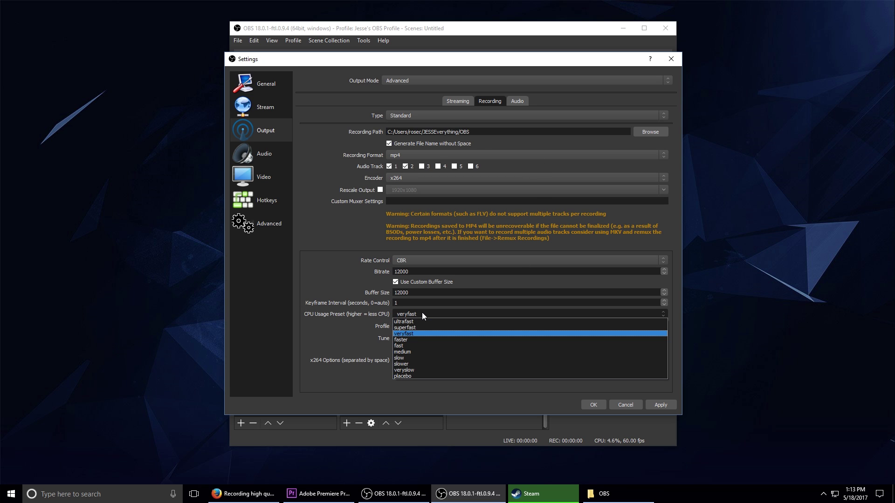
pyautogui.click(418, 340)
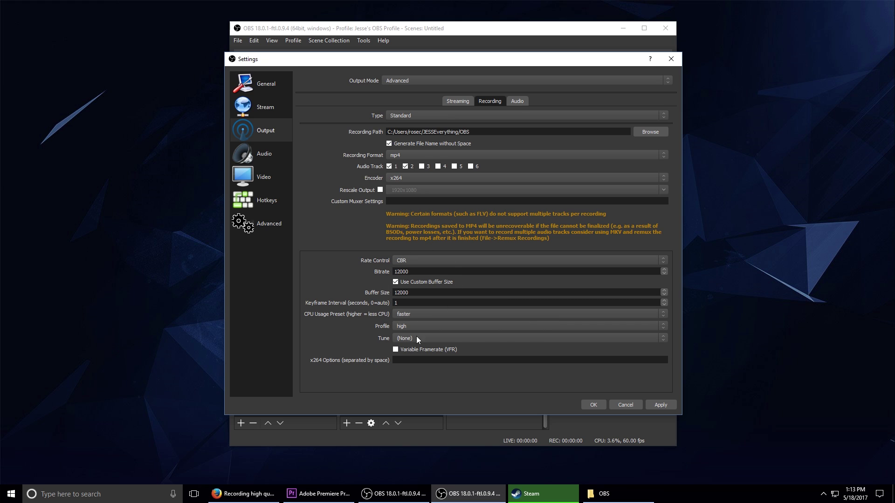
pyautogui.click(418, 312)
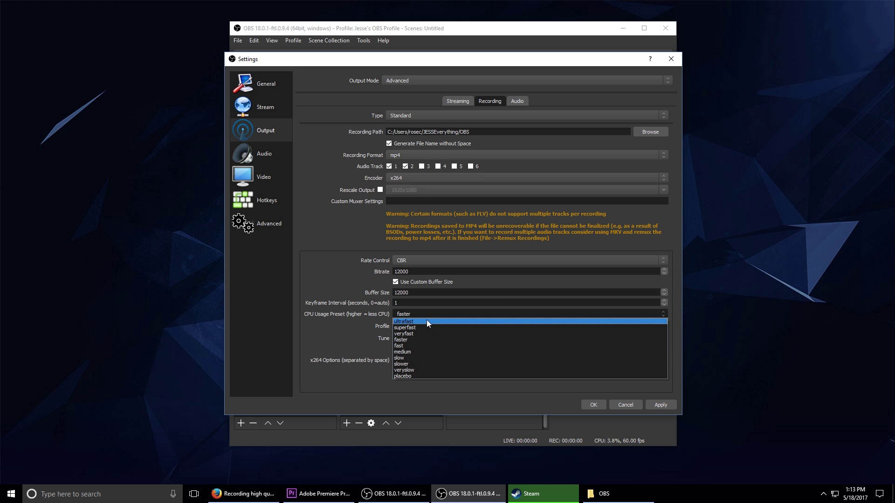
pyautogui.click(422, 334)
pyautogui.click(413, 314)
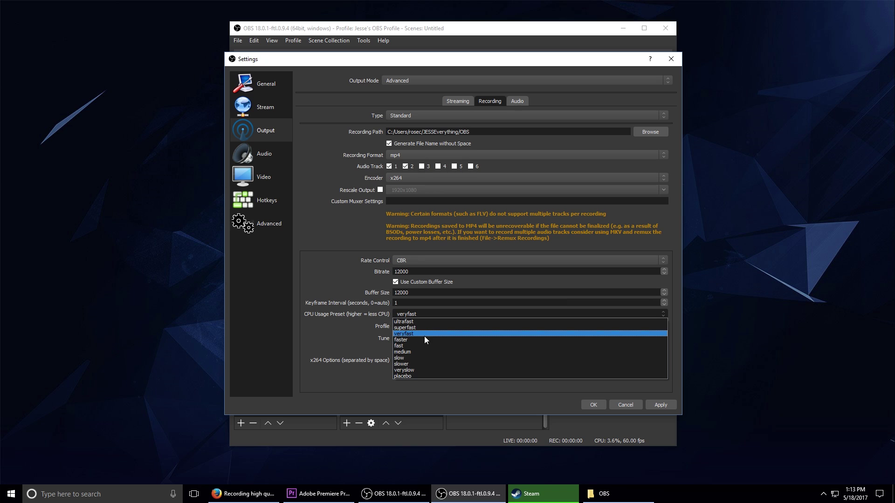
pyautogui.click(424, 334)
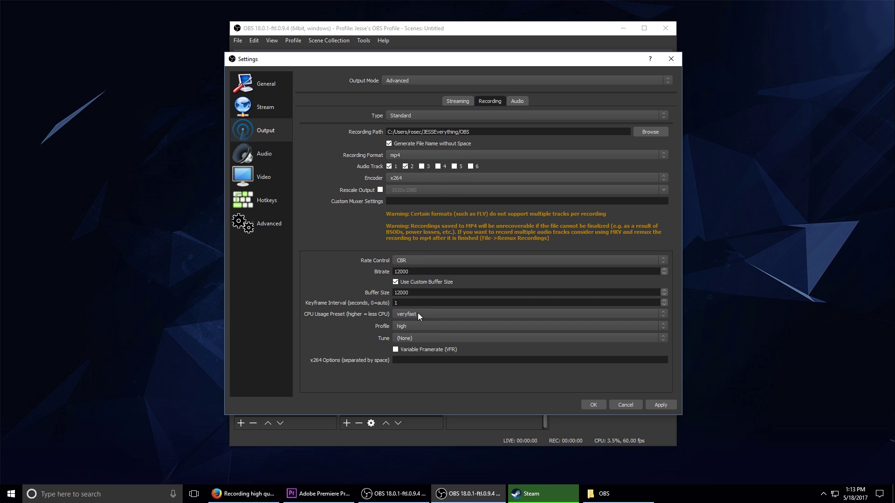
# Step: Try the baseline and high encoder profiles and set the recording Profile to main
pyautogui.click(415, 327)
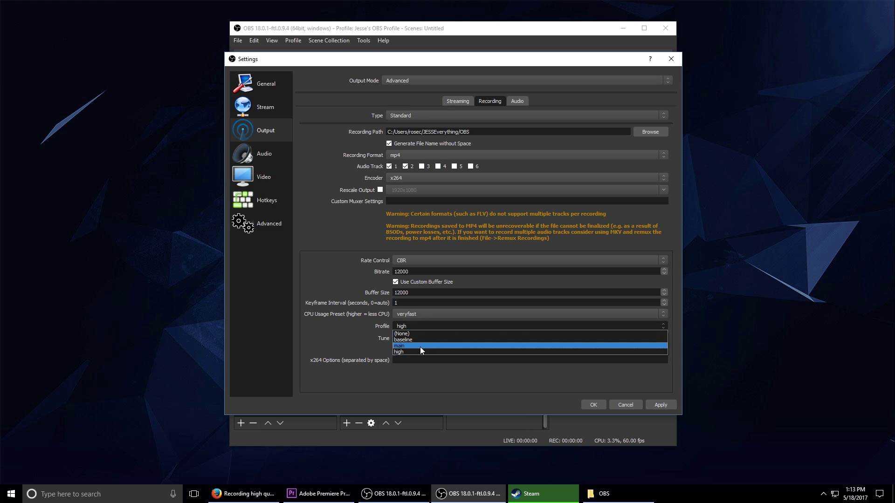
pyautogui.click(421, 346)
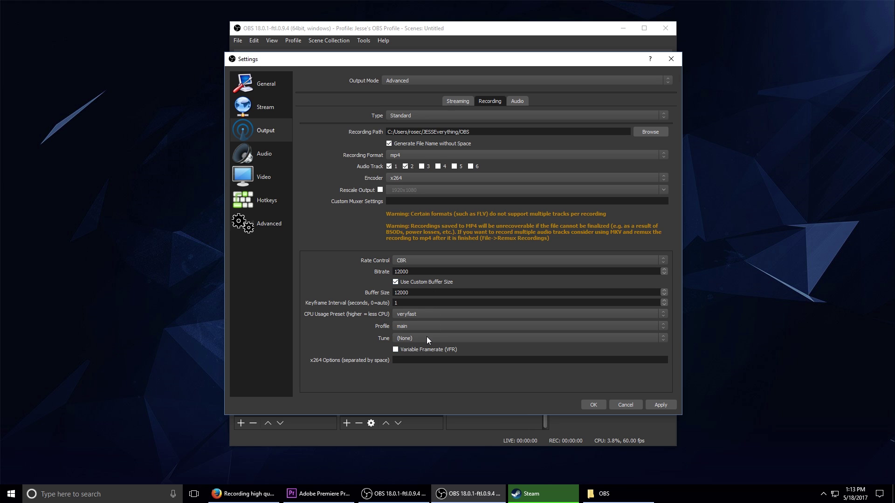
pyautogui.click(429, 325)
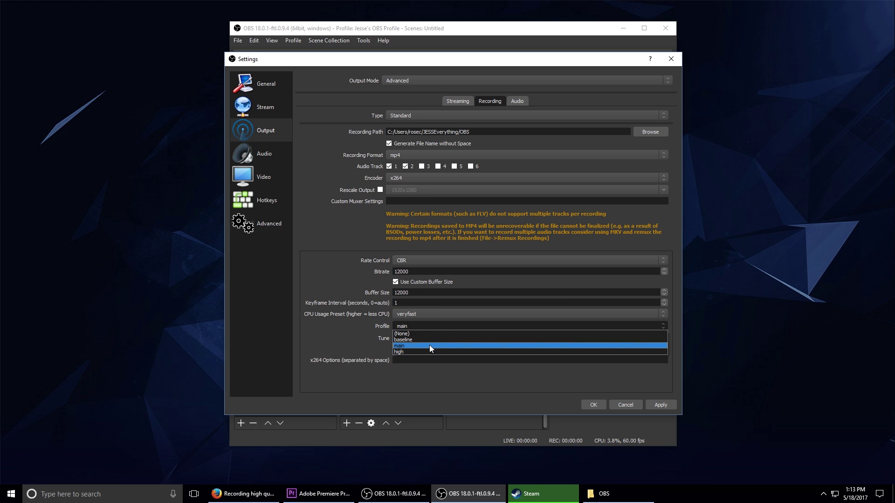
pyautogui.click(430, 346)
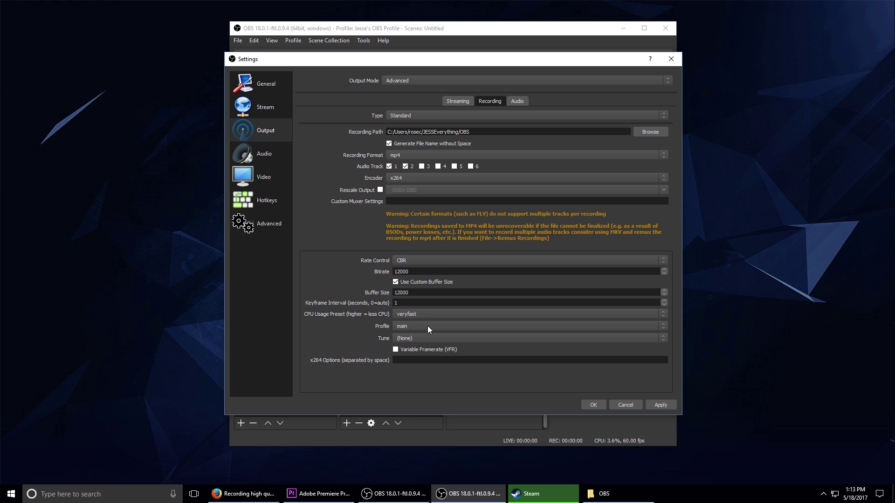
pyautogui.click(429, 325)
pyautogui.click(427, 340)
pyautogui.click(427, 325)
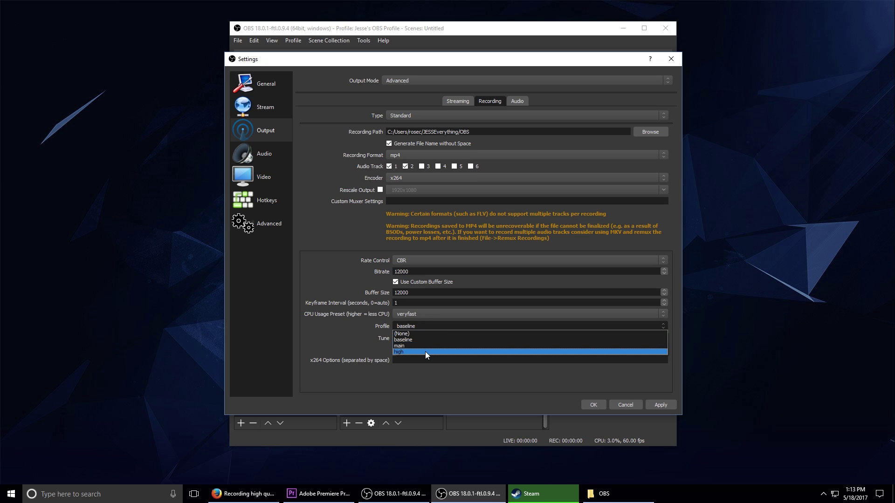
pyautogui.click(425, 352)
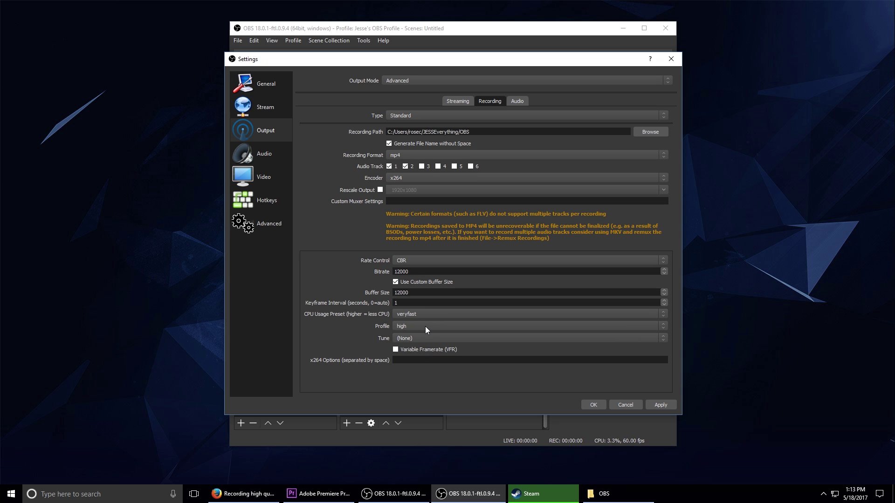
pyautogui.click(425, 326)
pyautogui.click(426, 346)
# Step: Review the Tune options for the recording encoder, leaving Tune at (None)
pyautogui.click(417, 339)
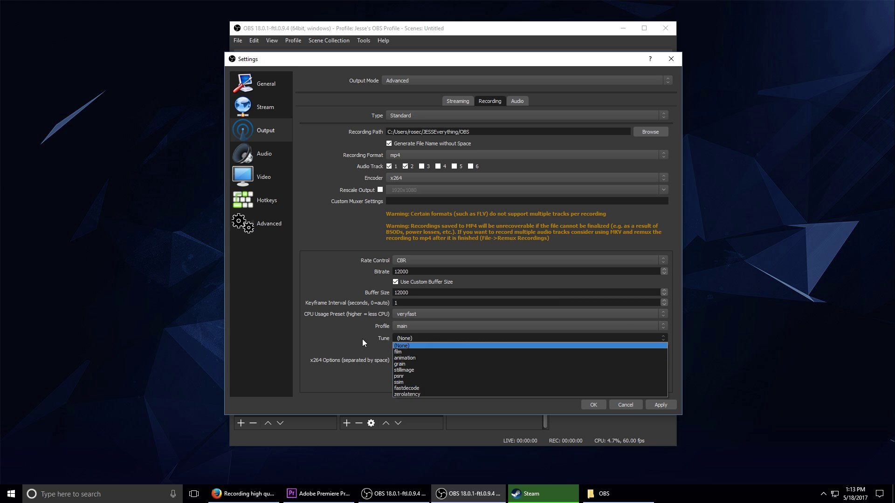
pyautogui.click(383, 345)
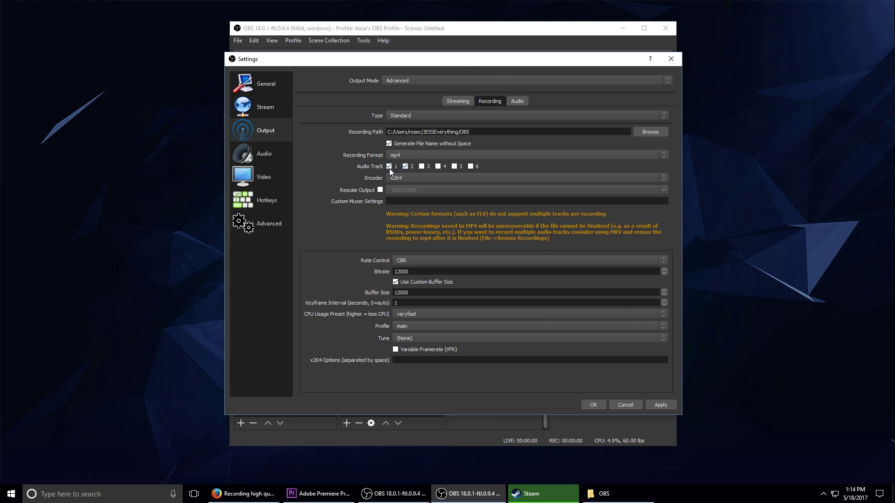
pyautogui.click(405, 167)
pyautogui.moveTo(416, 290); pyautogui.dragTo(386, 305)
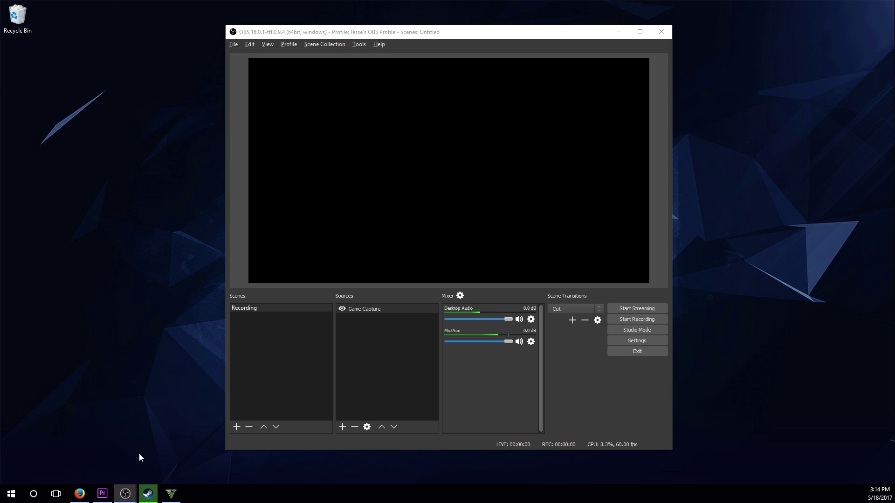
# Step: Switch to the running Grand Theft Auto V game to trigger Game Capture, return to OBS and record a test clip of about 8 seconds
pyautogui.click(171, 494)
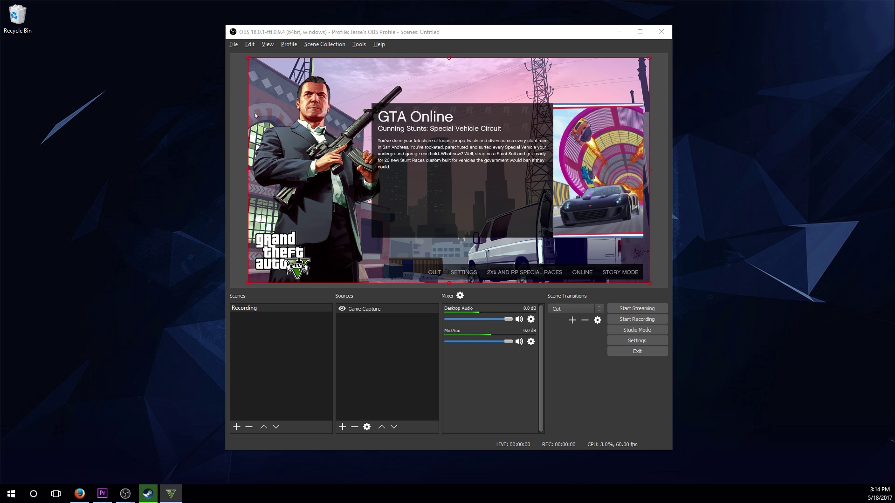
pyautogui.click(445, 407)
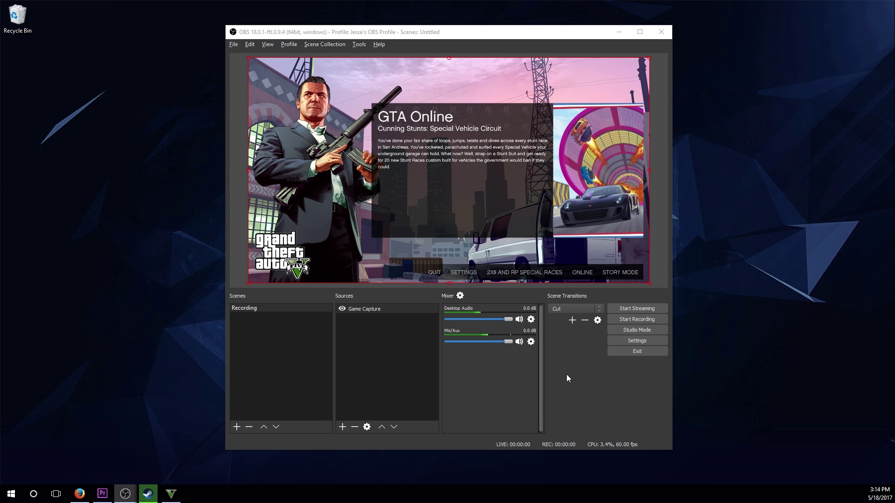
pyautogui.click(630, 320)
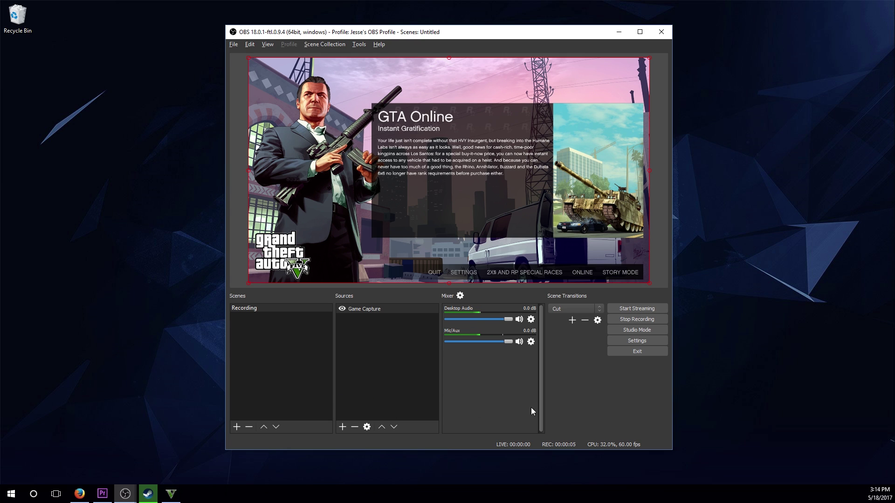
pyautogui.click(627, 318)
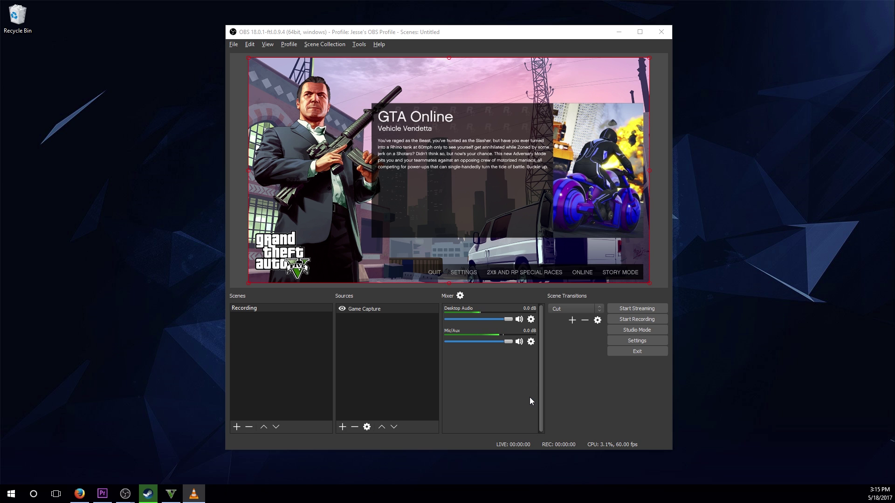
# Step: Open the OBS recordings folder in File Explorer and play 2017-05-18_15-14-24.mp4 full screen in VLC to check the test recording
pyautogui.press('super+e')
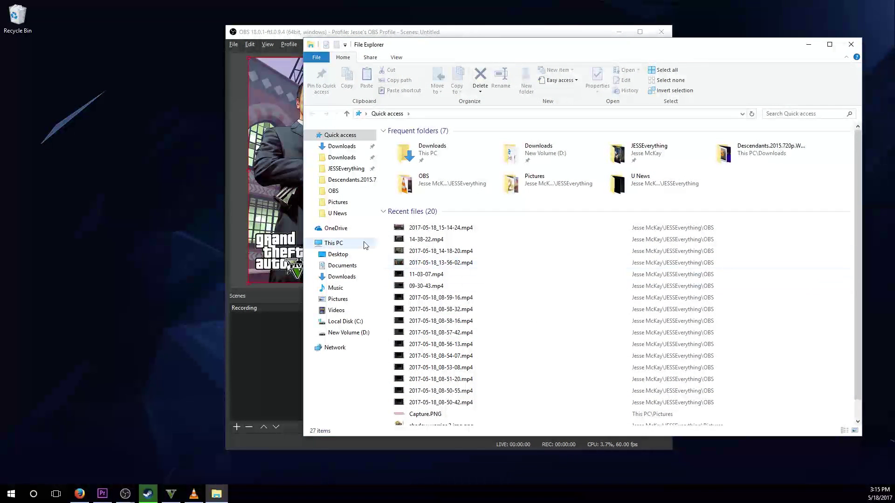
pyautogui.click(346, 191)
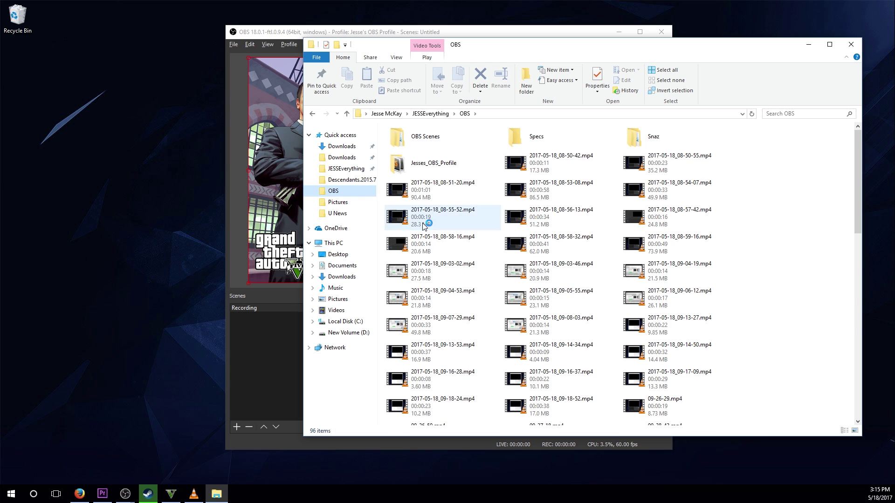
pyautogui.scroll(-10, 582, 347)
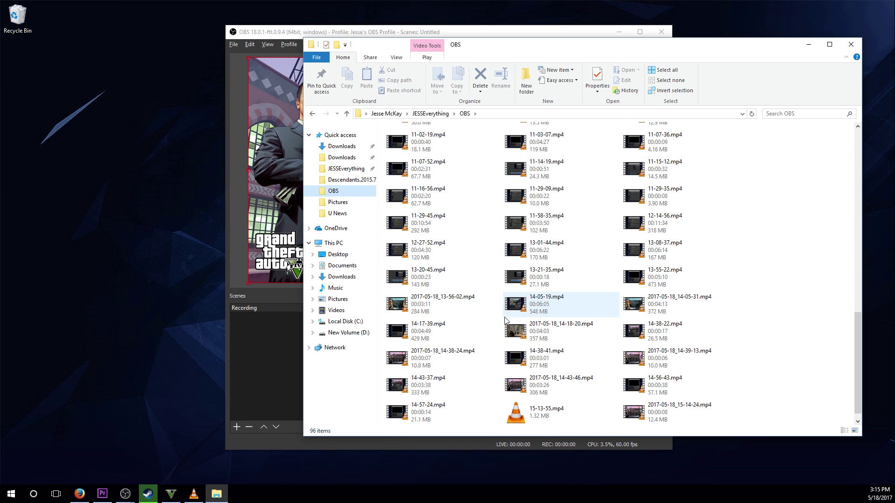
pyautogui.doubleClick(675, 414)
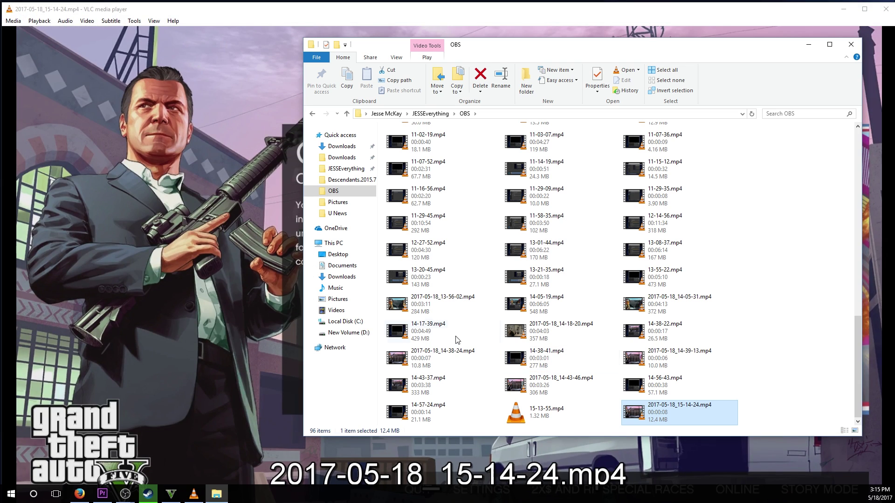
pyautogui.click(188, 114)
pyautogui.doubleClick(188, 114)
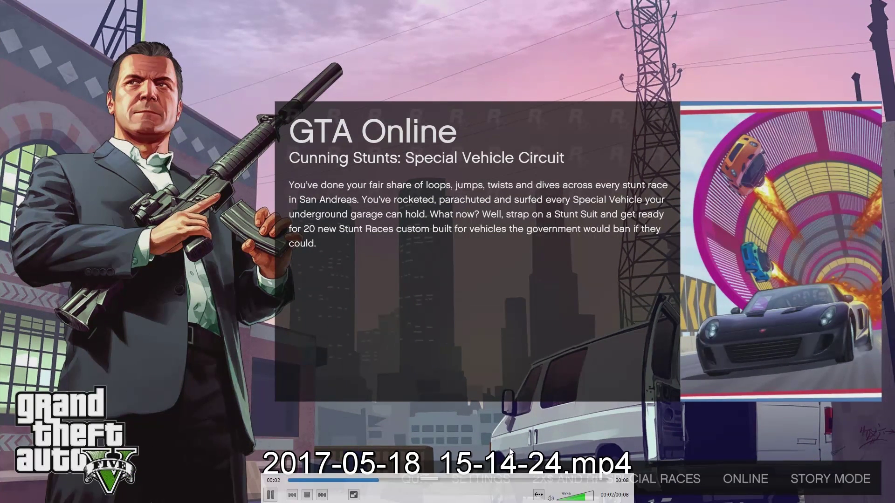
pyautogui.moveTo(456, 468)
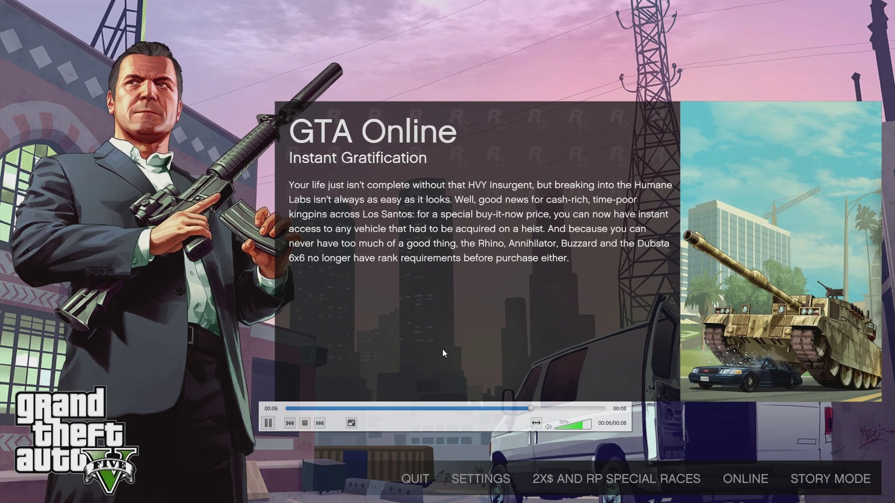
pyautogui.doubleClick(569, 291)
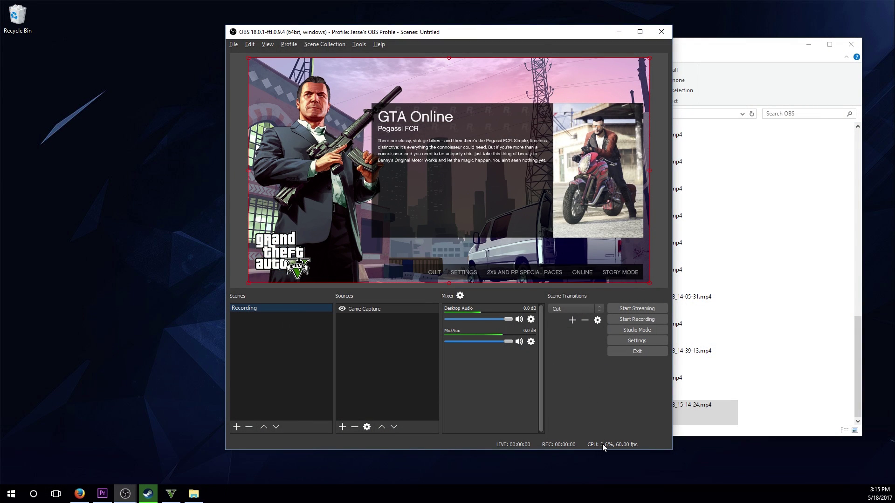
# Step: Record another short test clip of the captured game, checking the CPU usage while it records, and stop the recording
pyautogui.click(646, 319)
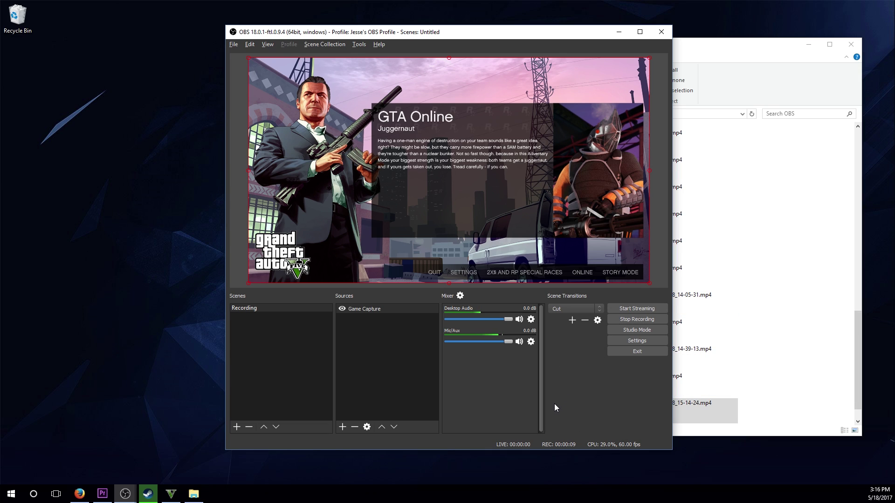
pyautogui.click(633, 320)
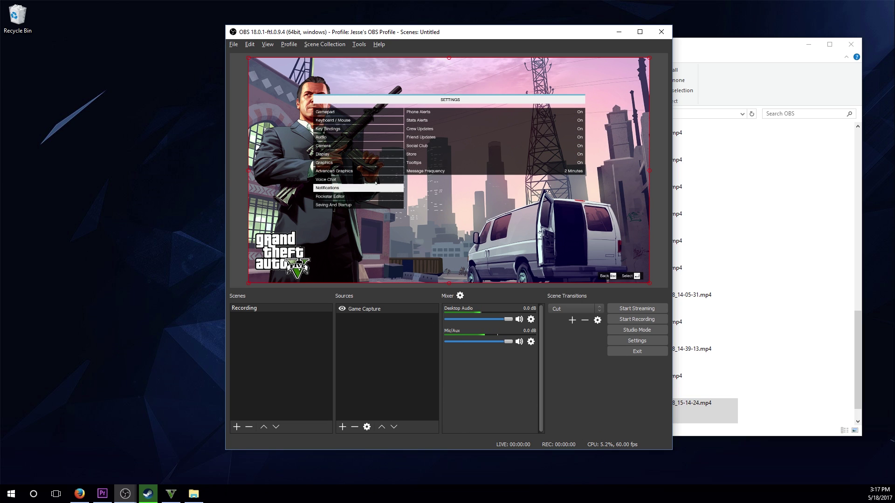
# Step: Switch to Grand Theft Auto V, open its Graphics settings to check the screen type and resolution, and return to OBS
pyautogui.hotkey('alt', 'Tab')
pyautogui.click(340, 163)
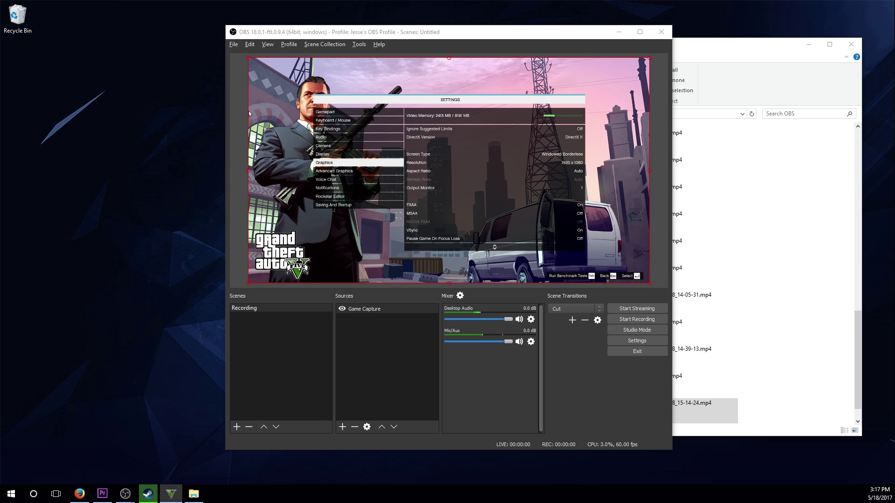
pyautogui.click(251, 171)
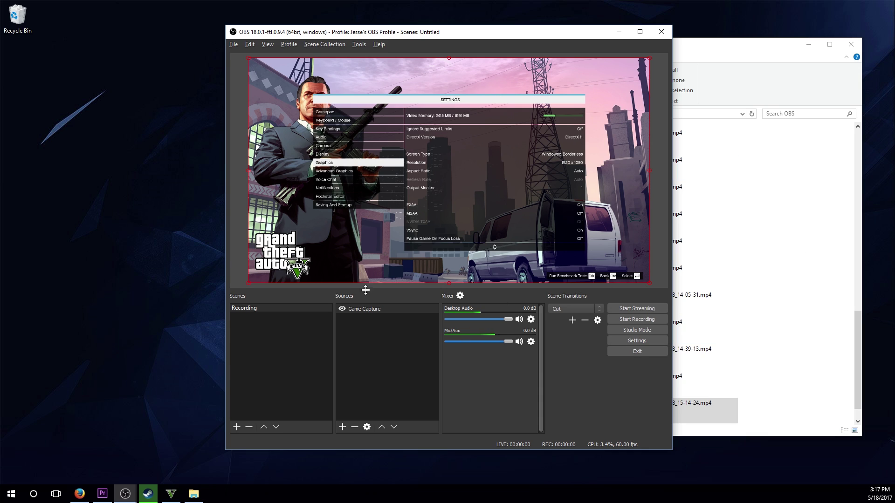
# Step: Review the OBS video resolution and FPS settings and the streaming encoder options, keep x264 as the encoder, and accept the settings
pyautogui.click(653, 342)
pyautogui.click(265, 182)
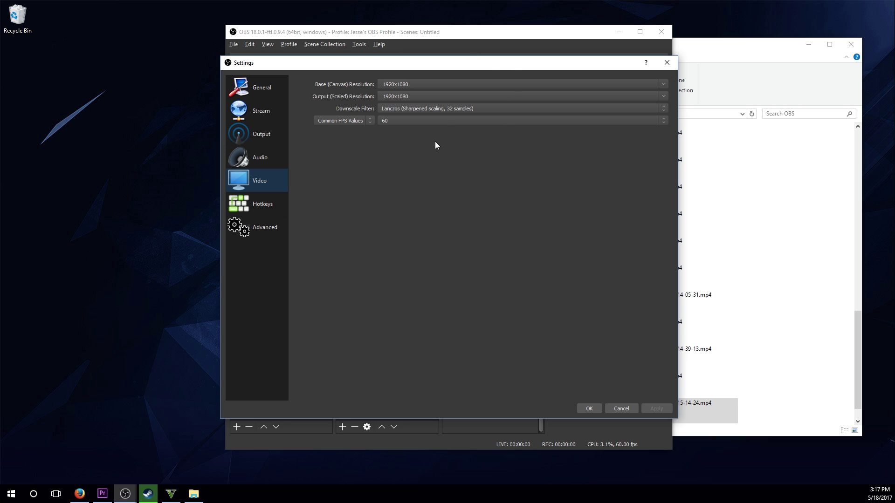
pyautogui.click(246, 138)
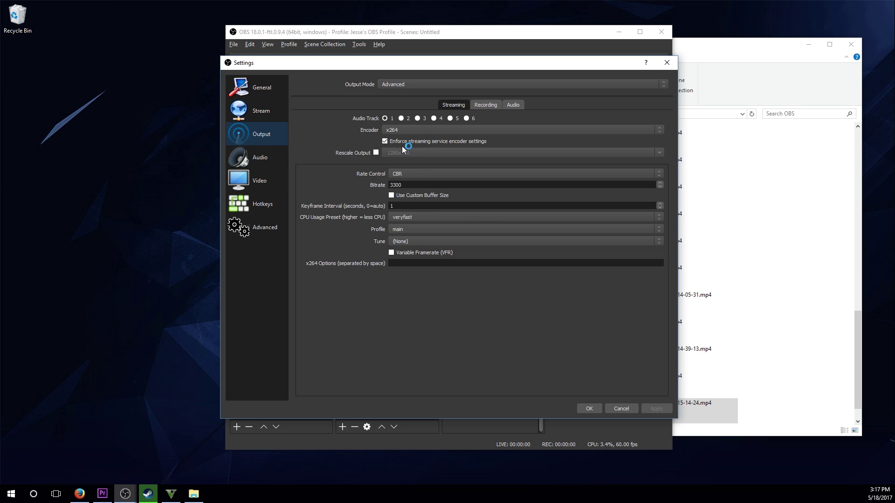
pyautogui.click(416, 133)
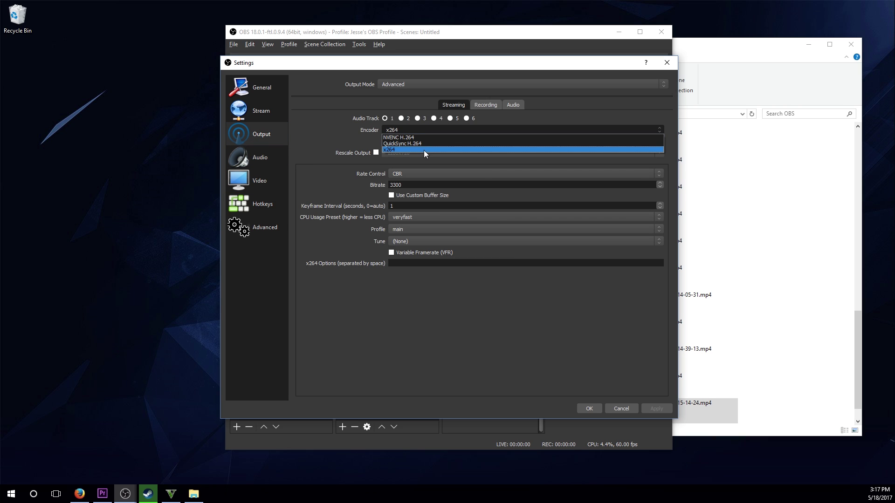
pyautogui.click(426, 150)
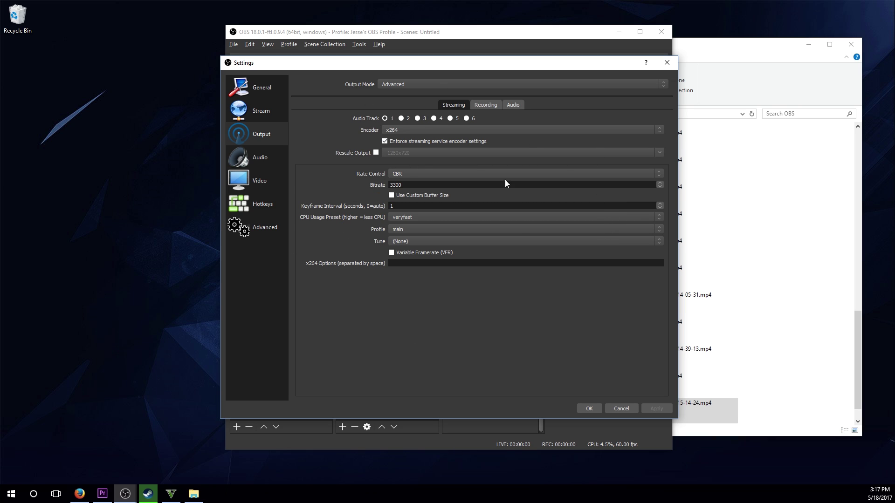
pyautogui.click(589, 408)
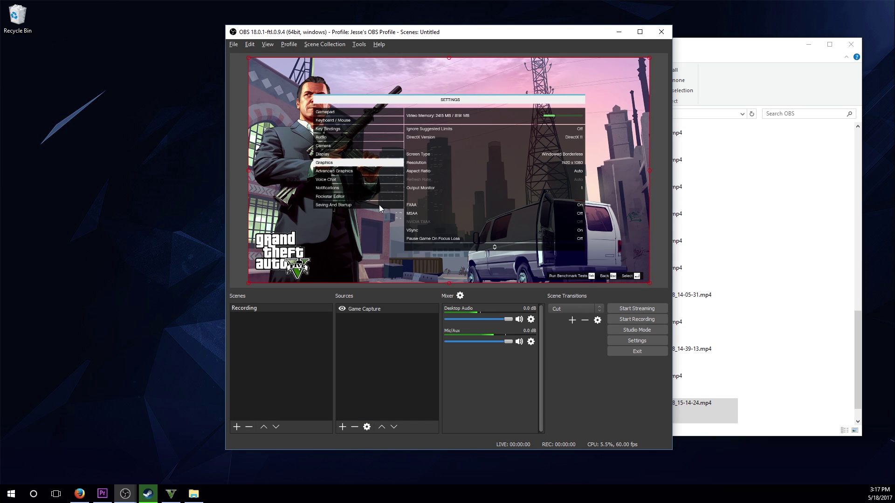